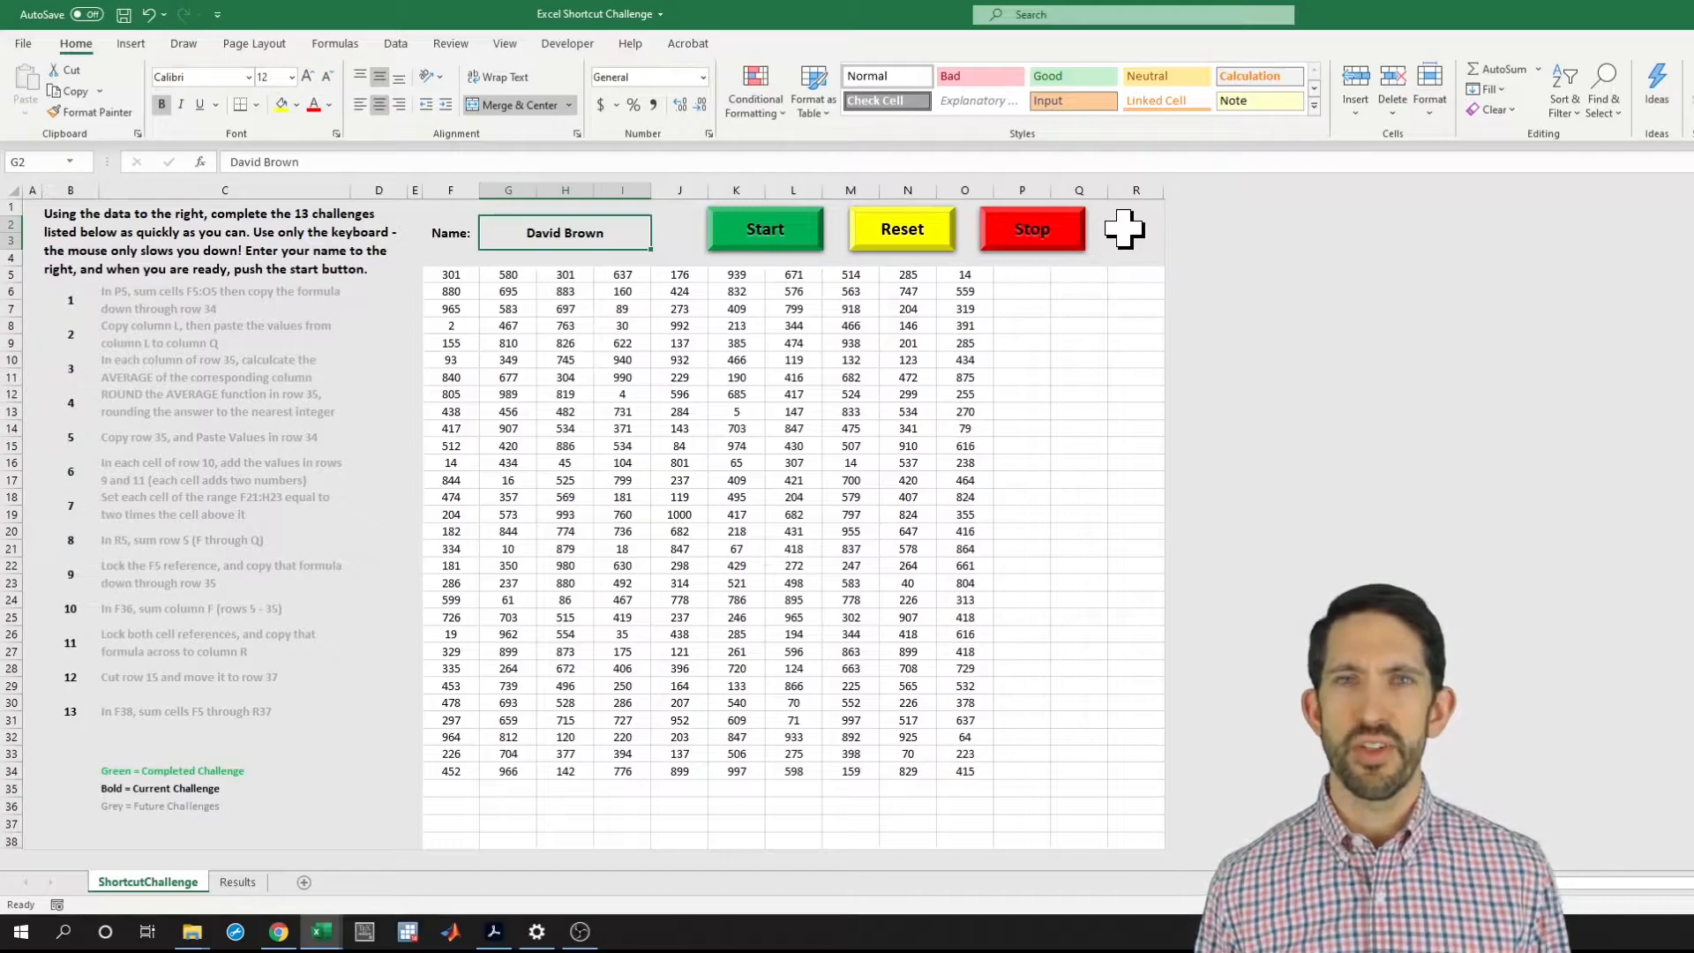
Start the timed challenge, dismiss the mouse message, and enter a SUM of F5:O5 in cell P5
left_click(769, 233)
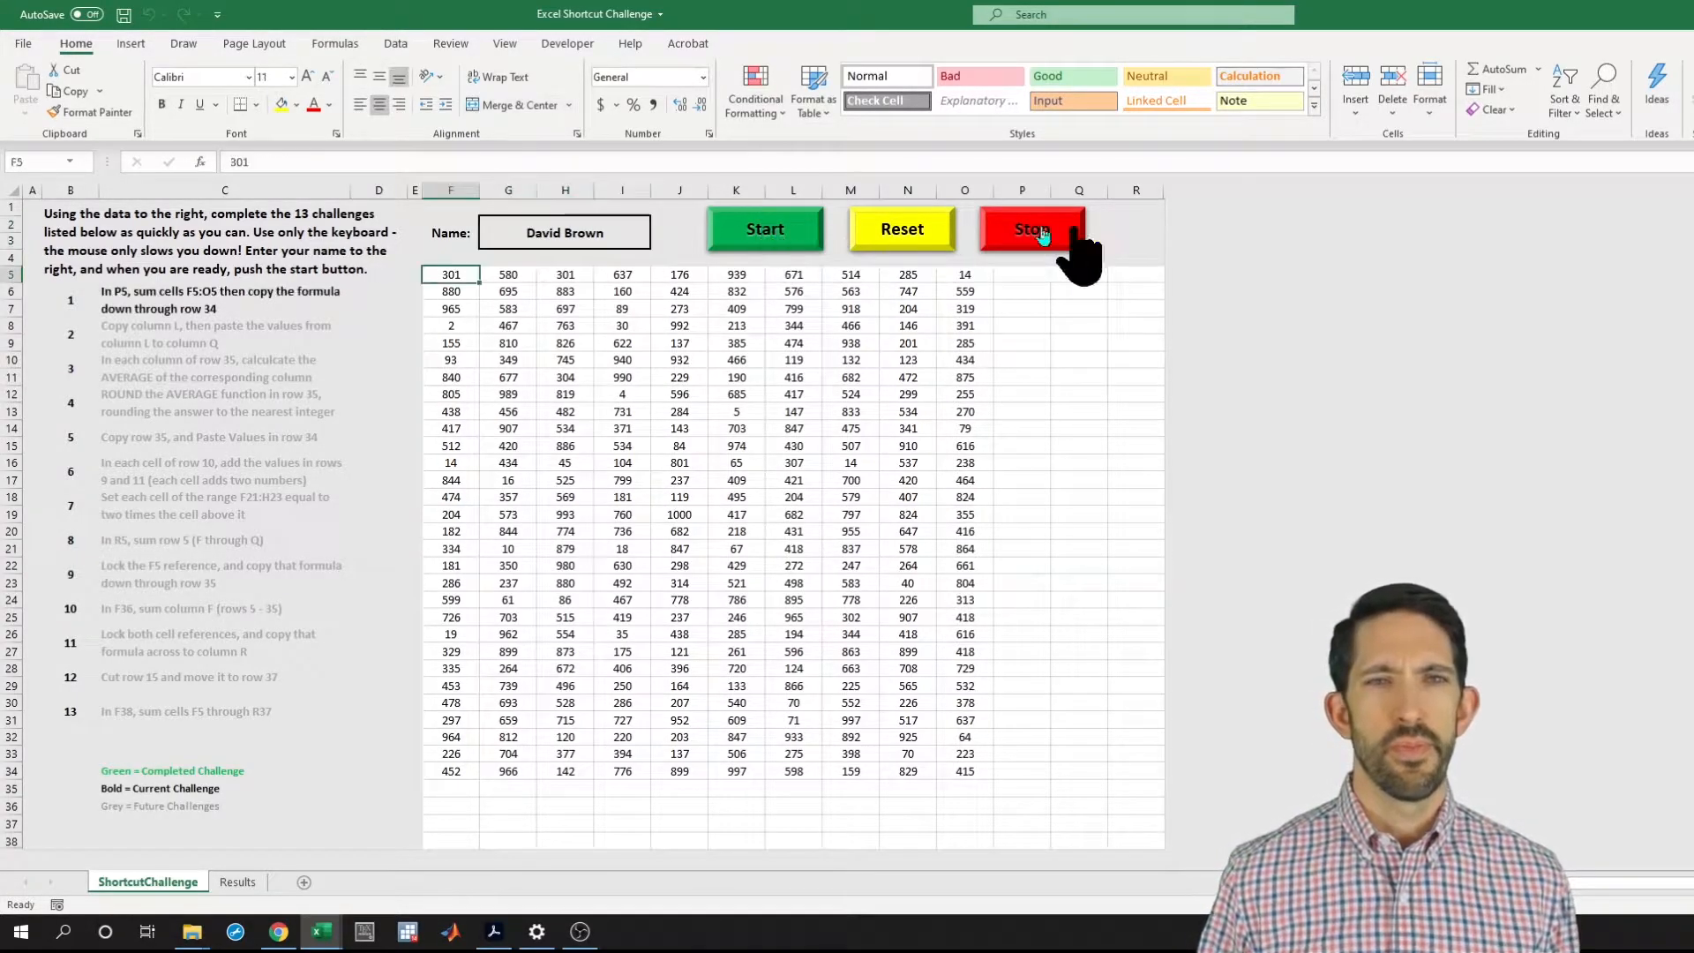
key("ctrl+Right")
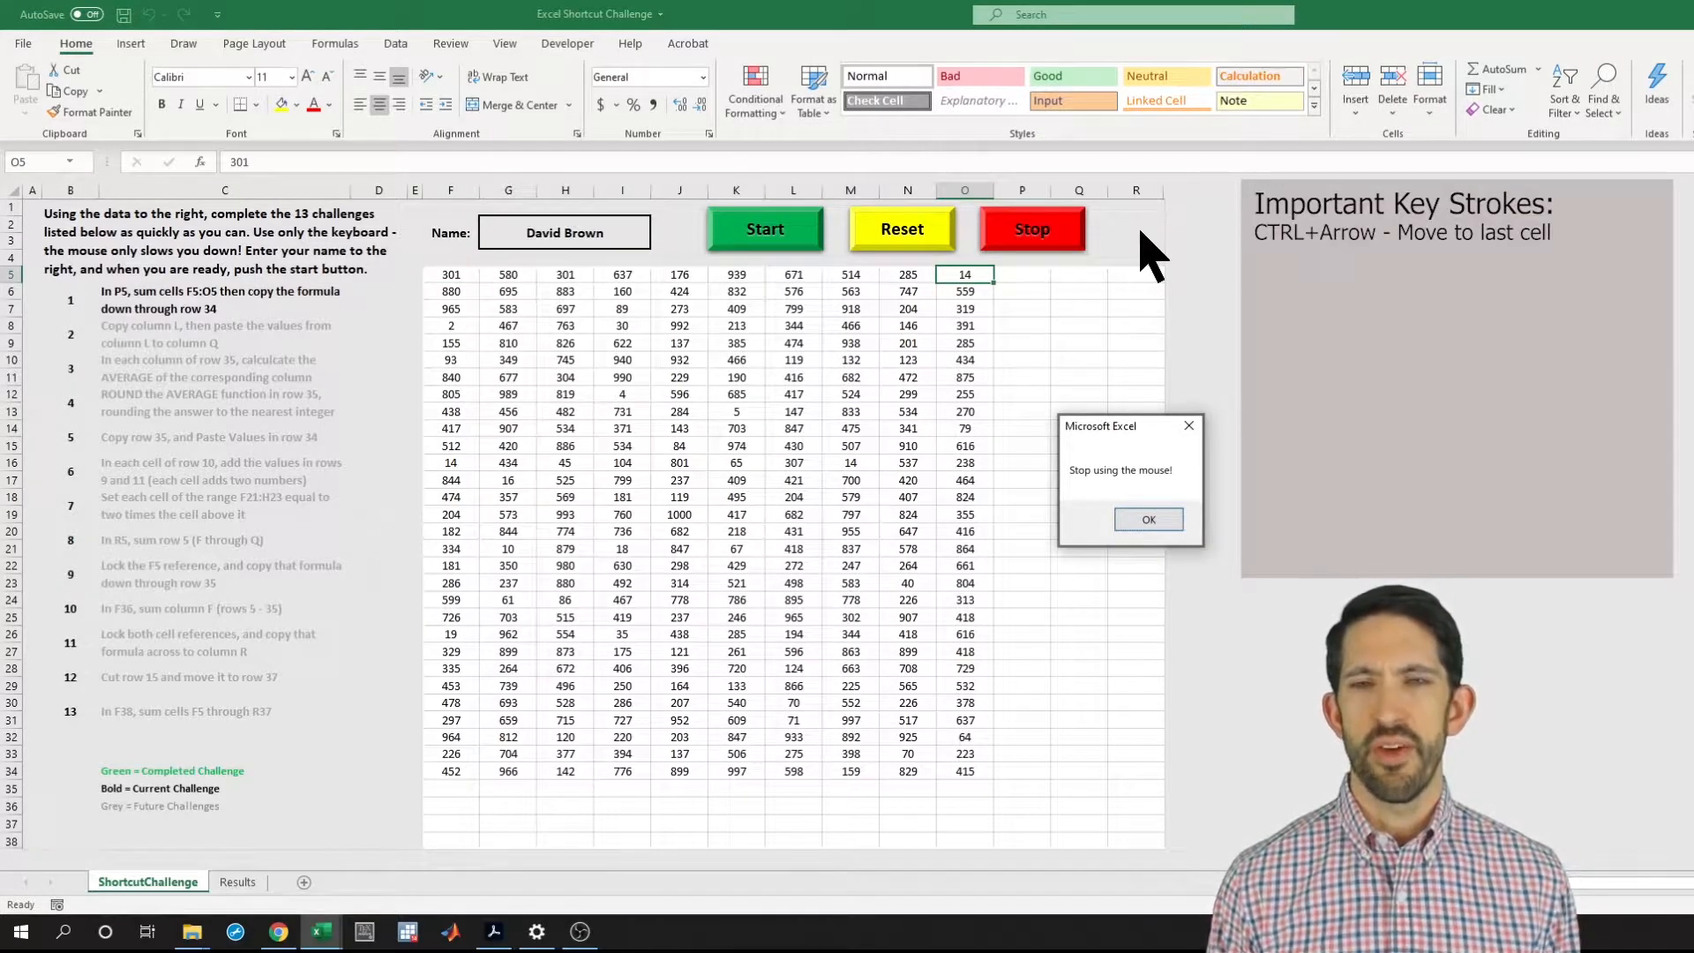
key("Return")
key("Right")
type("=")
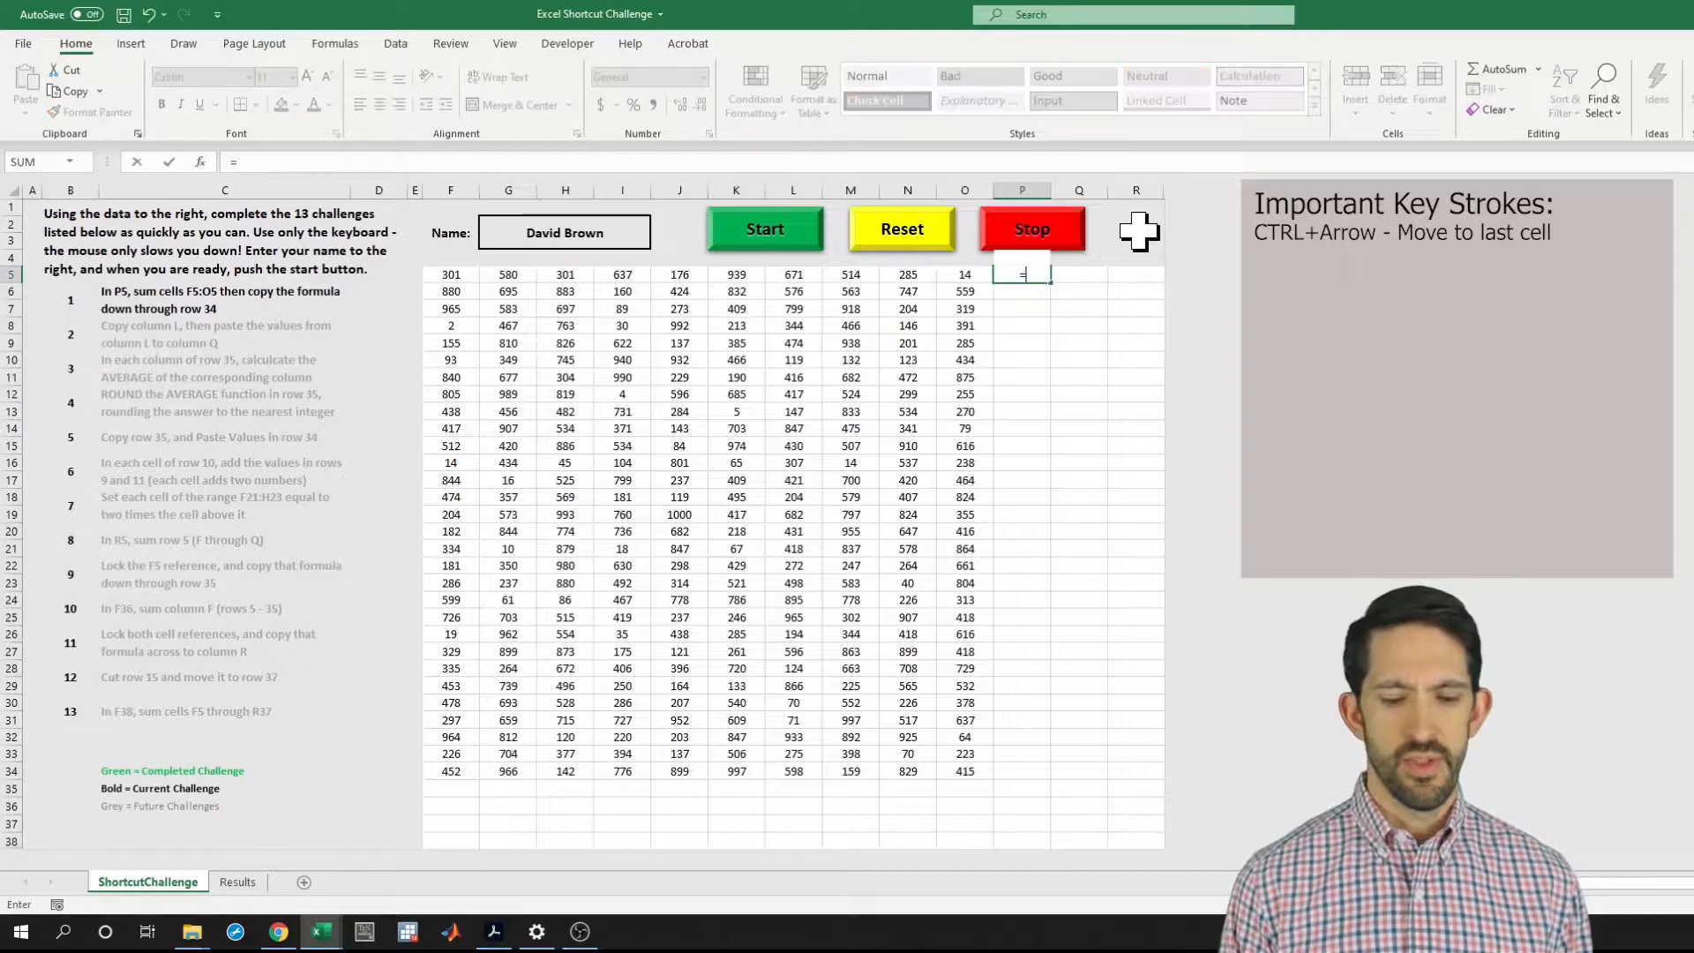
type("sum(")
key("Left")
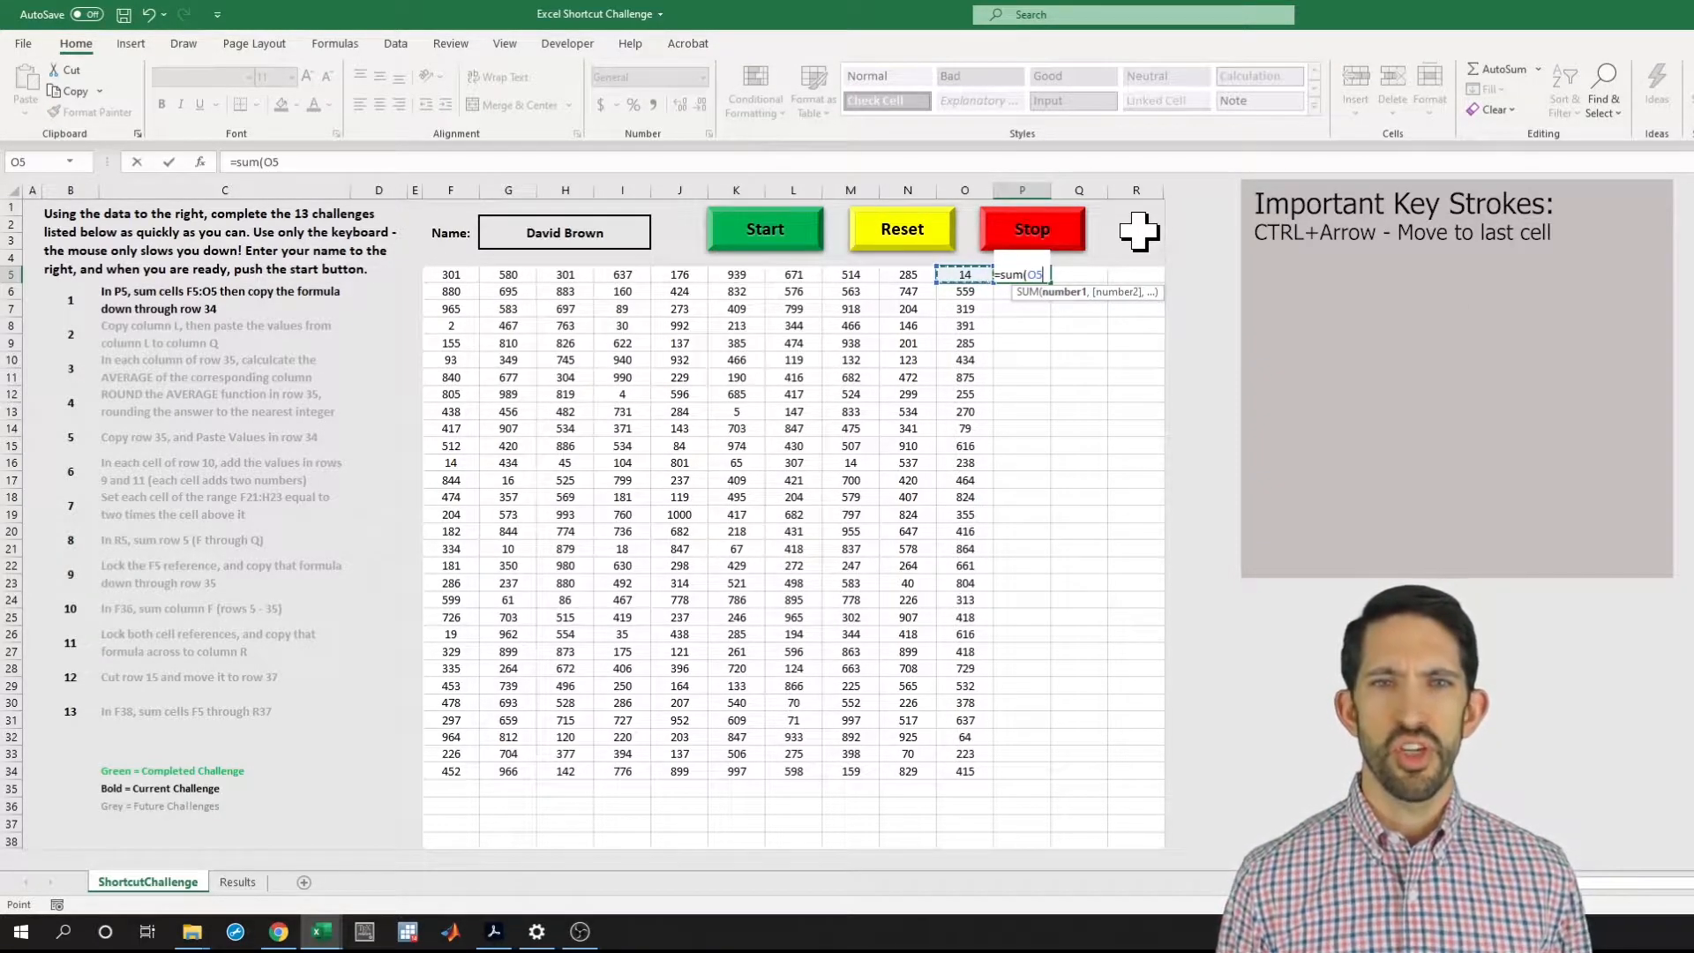
key("ctrl+shift+Left")
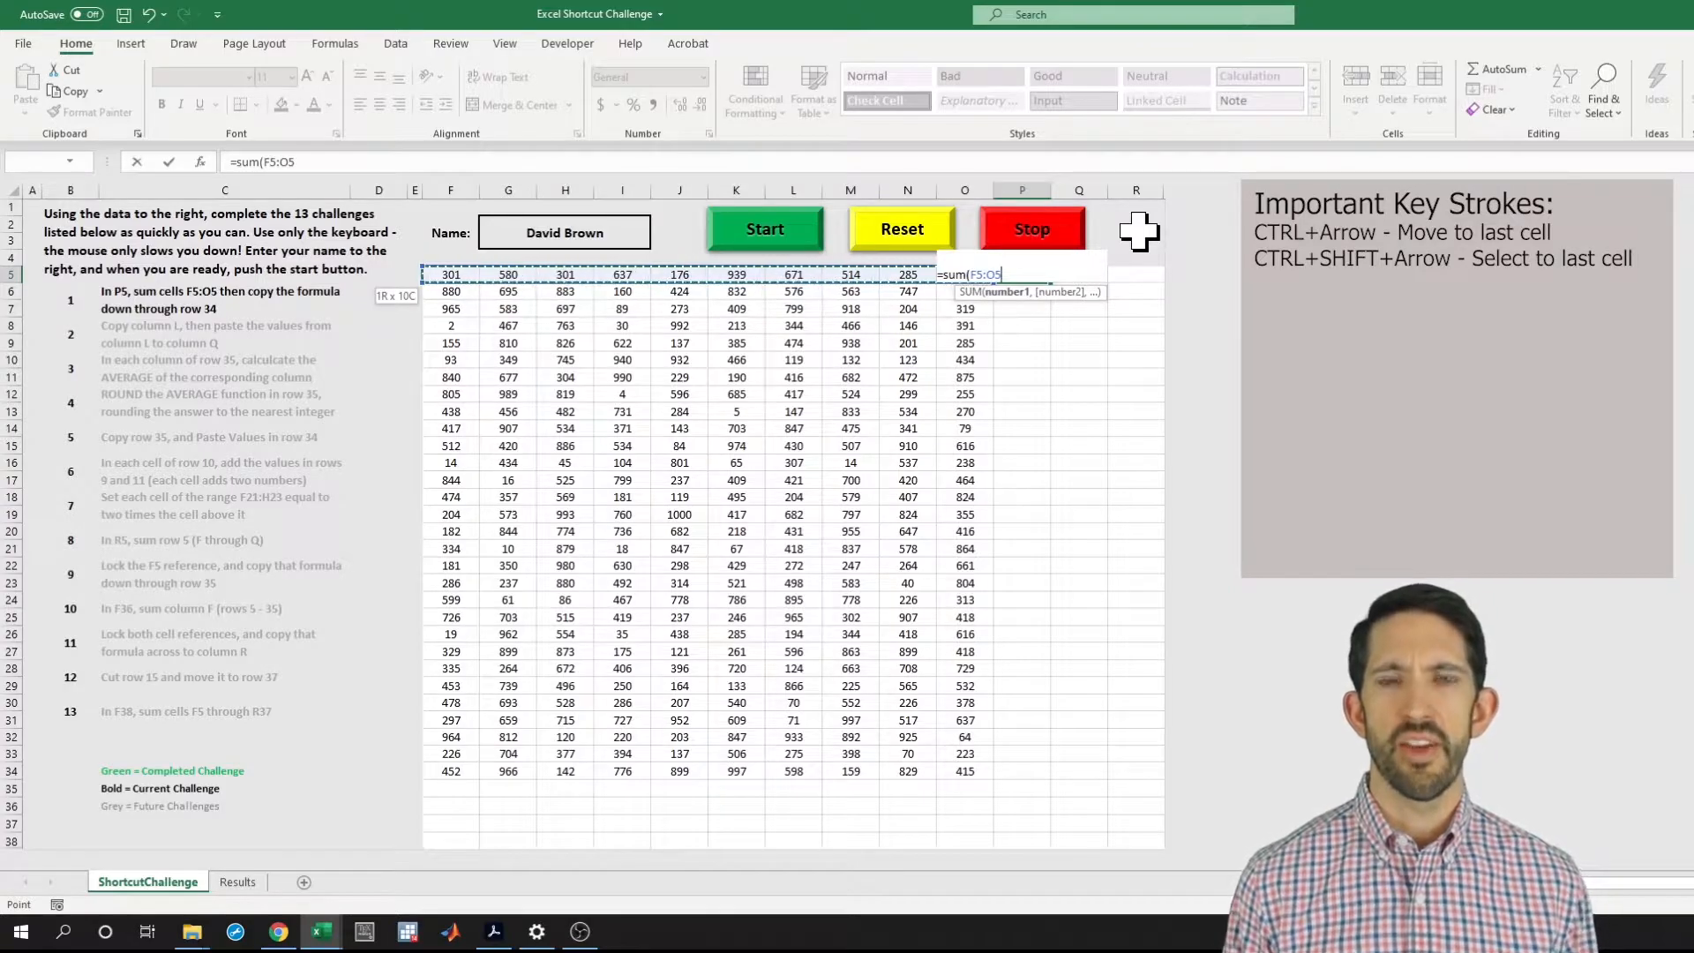
key("ctrl+Return")
Copy the SUM formula from P5 down column P through row 34
key("ctrl+c")
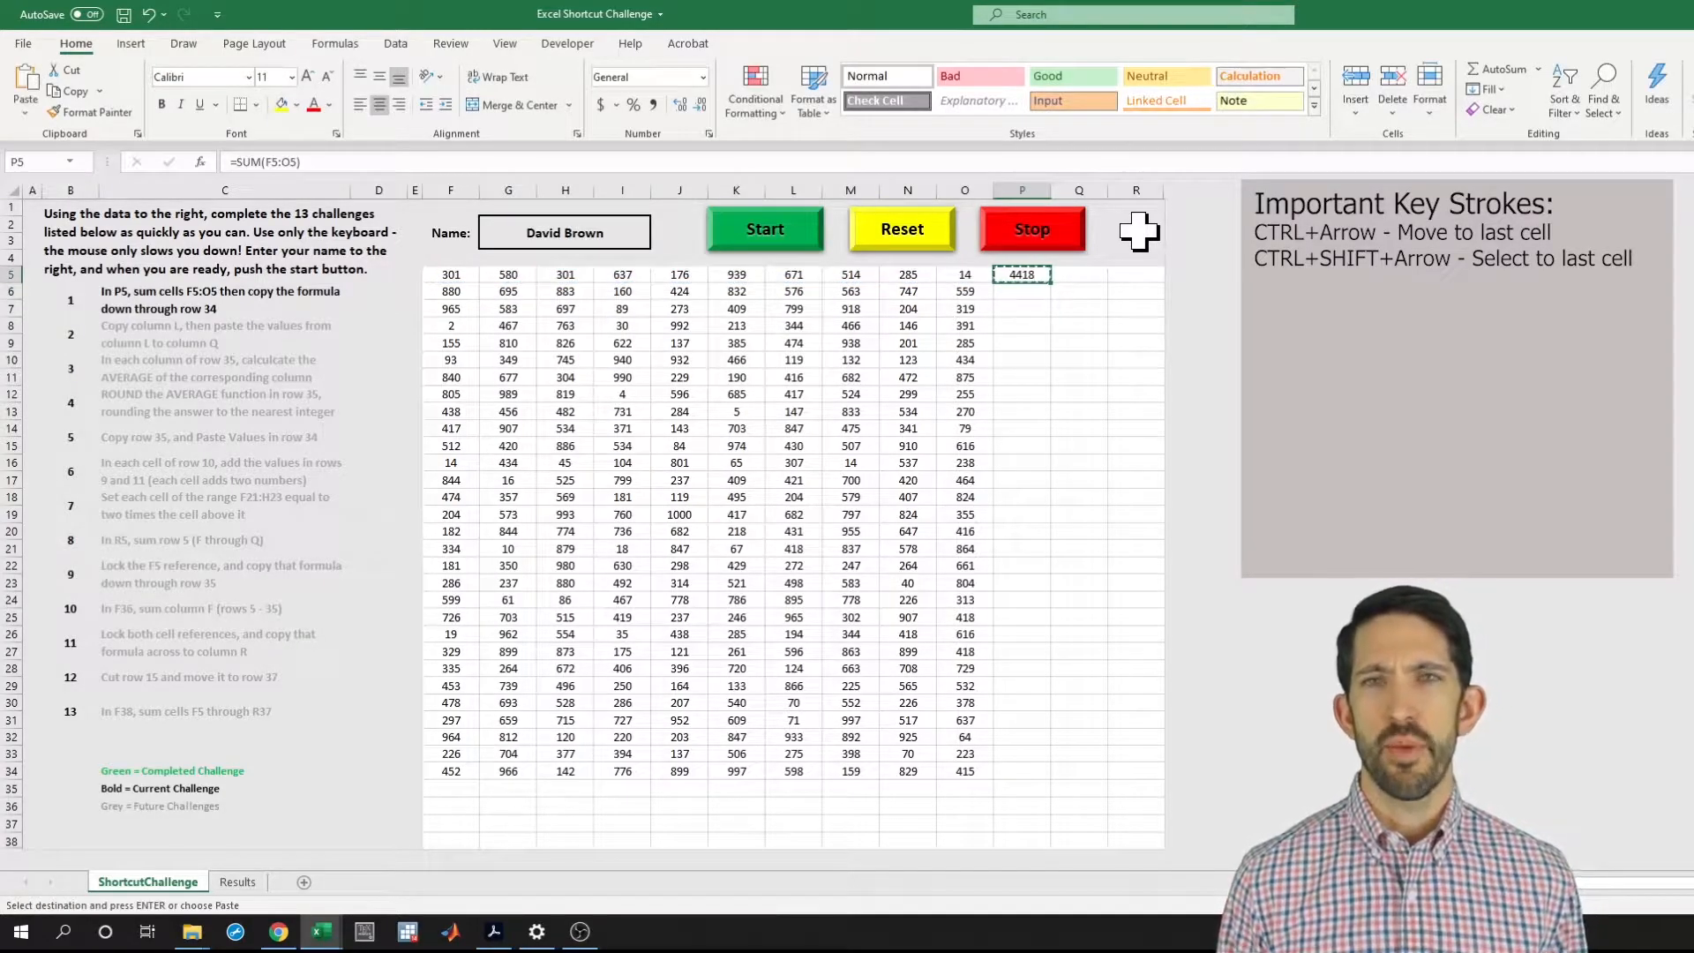
key("ctrl+shift+Down")
key("shift+Up")
key("shift+Up")
key("shift+Up")
key("shift+Up")
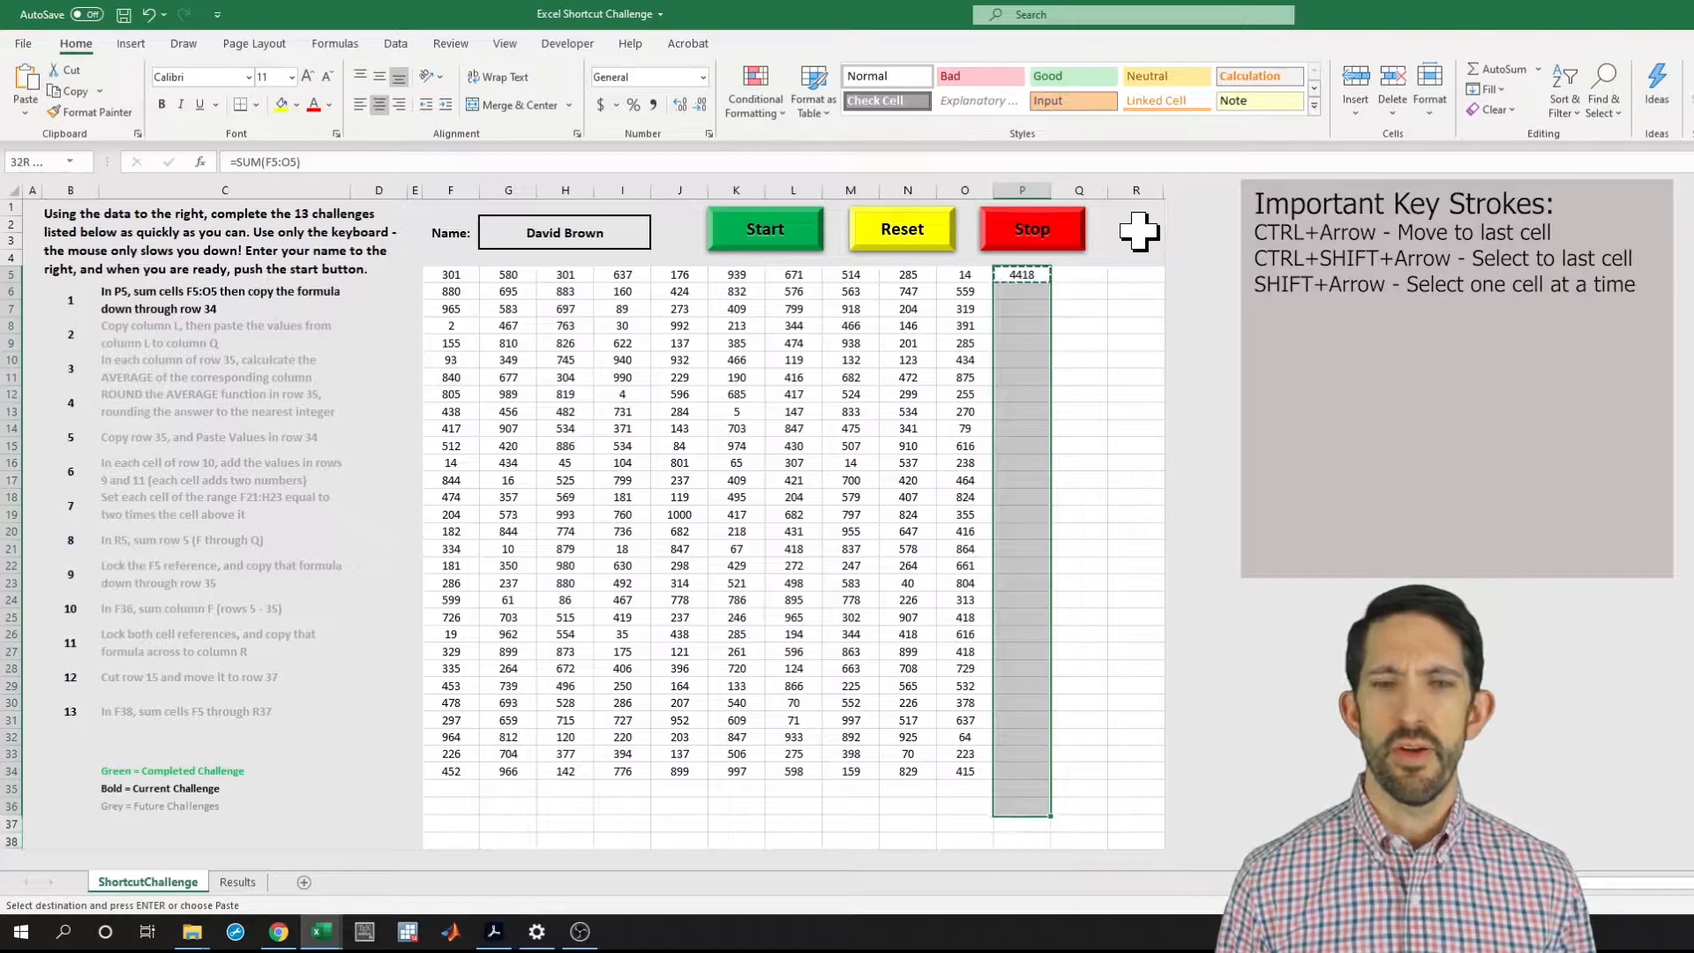
key("Return")
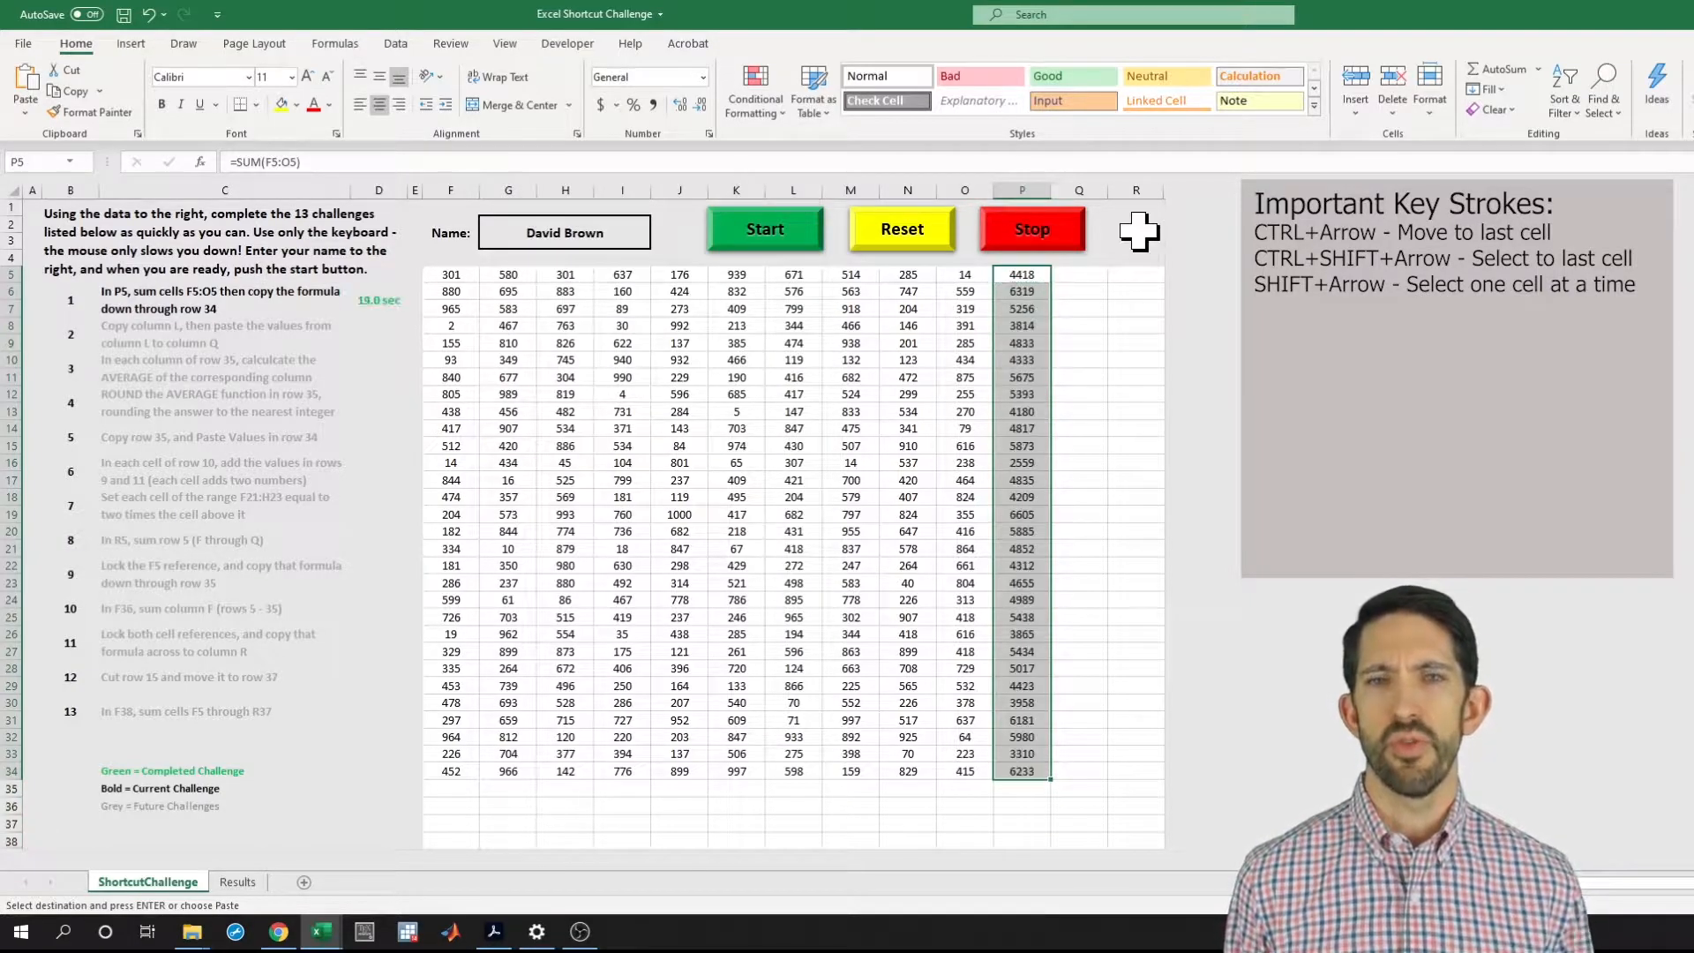
Copy the column L data in L5:L34 and paste it into column Q starting at Q5
key("Left")
key("Left")
key("Left")
key("Left")
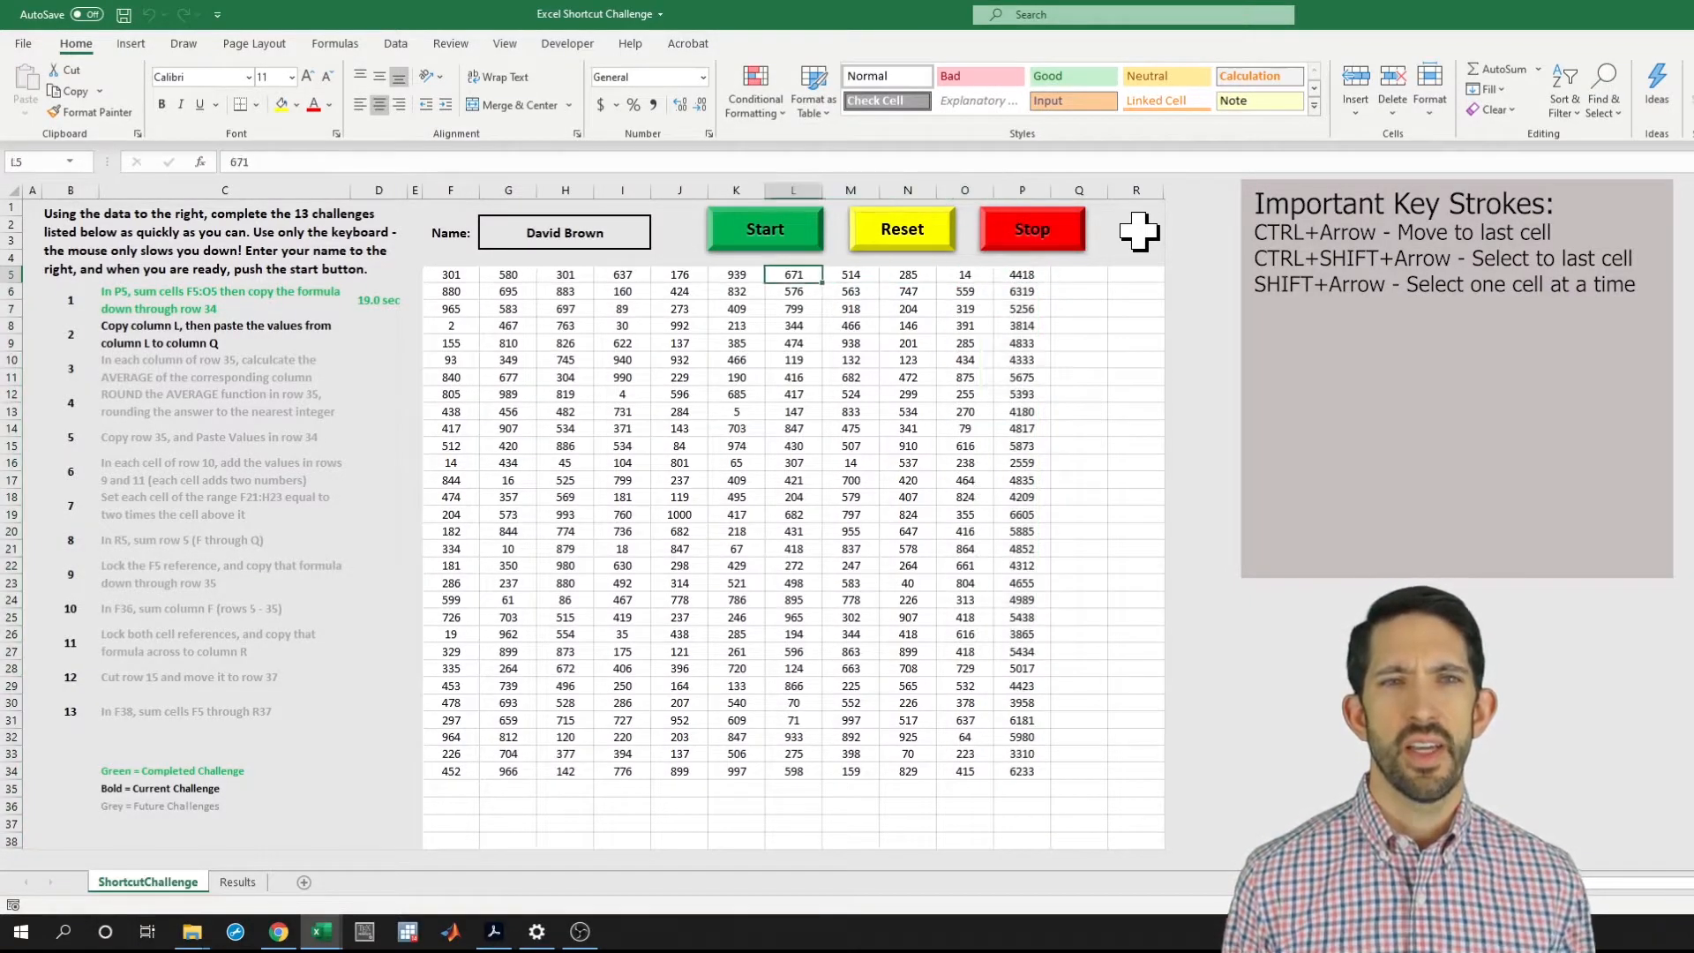
key("ctrl+shift+Down")
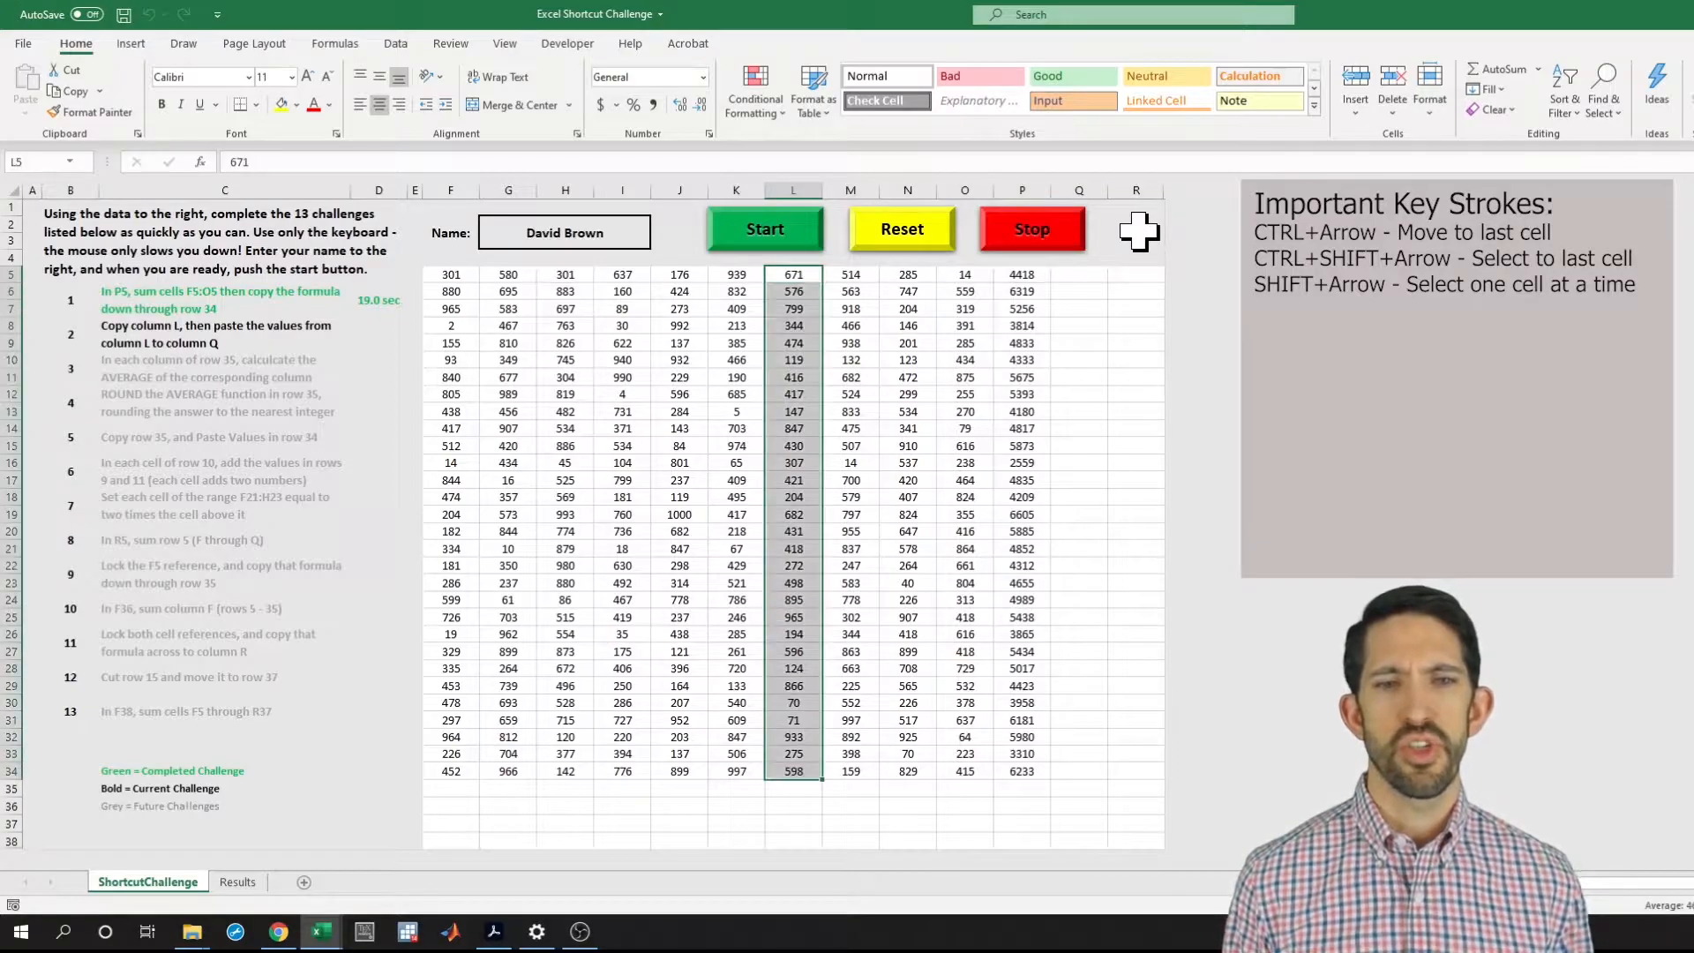
key("ctrl+c")
key("ctrl+Right")
key("Right")
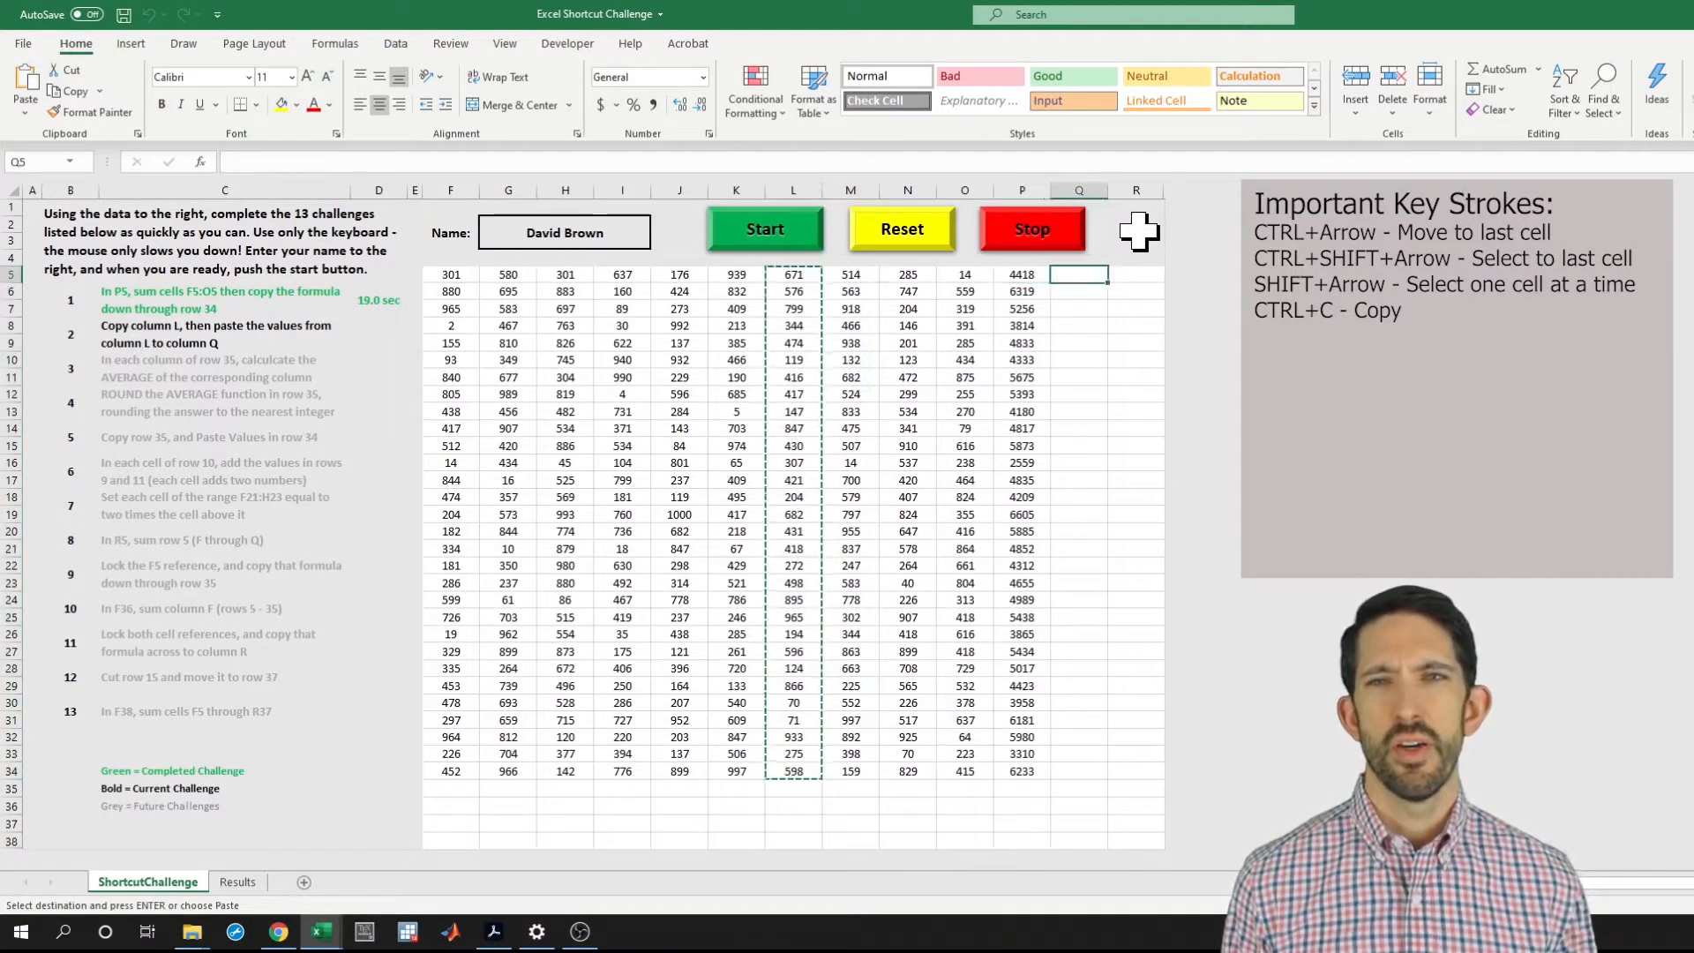
key("Return")
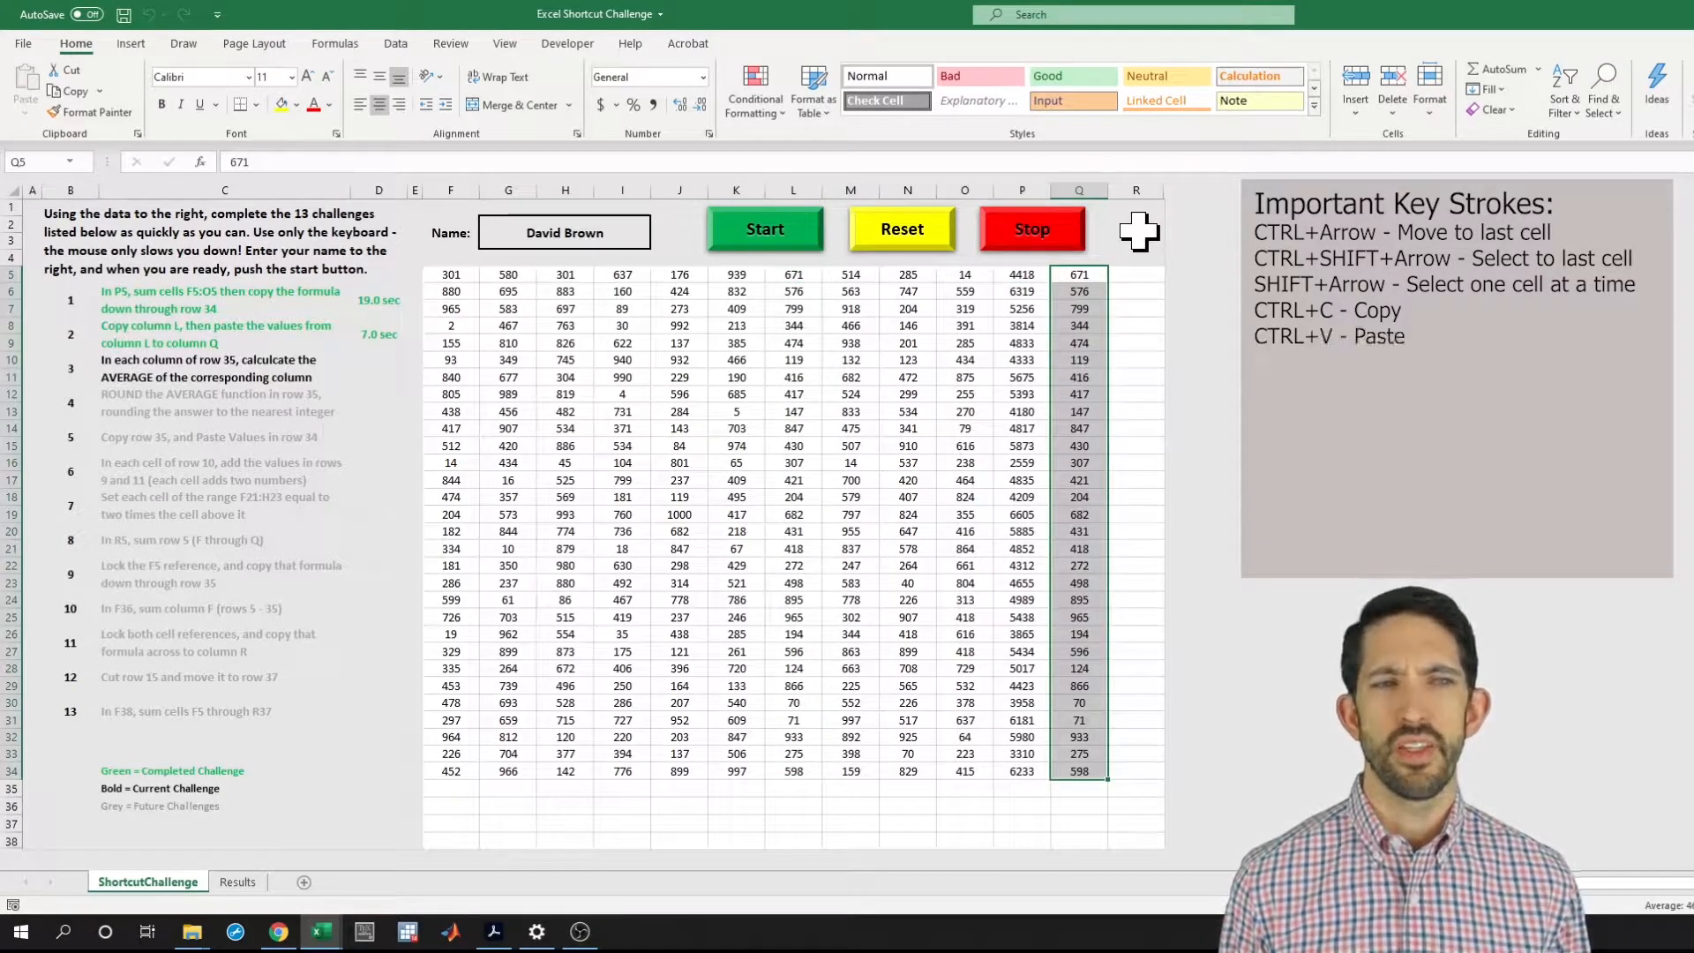
Enter a formula in F35 that calculates the AVERAGE of F5:F34
key("ctrl+Left")
key("ctrl+Down")
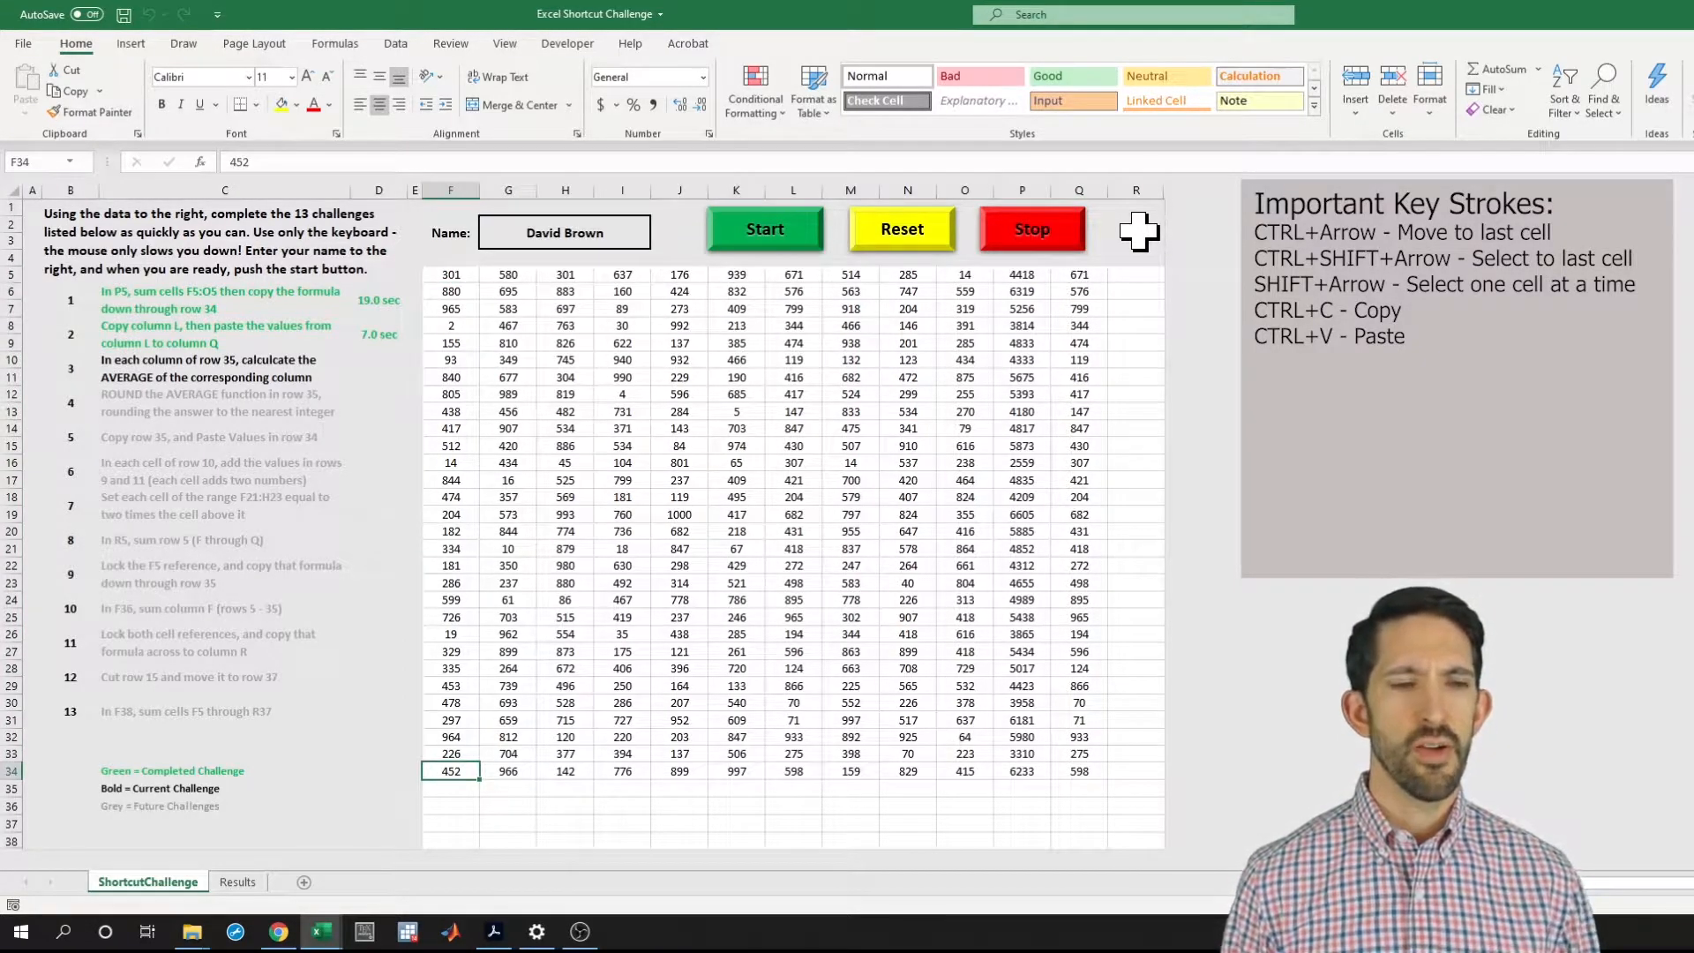
key("Down")
type("=average(")
key("Up")
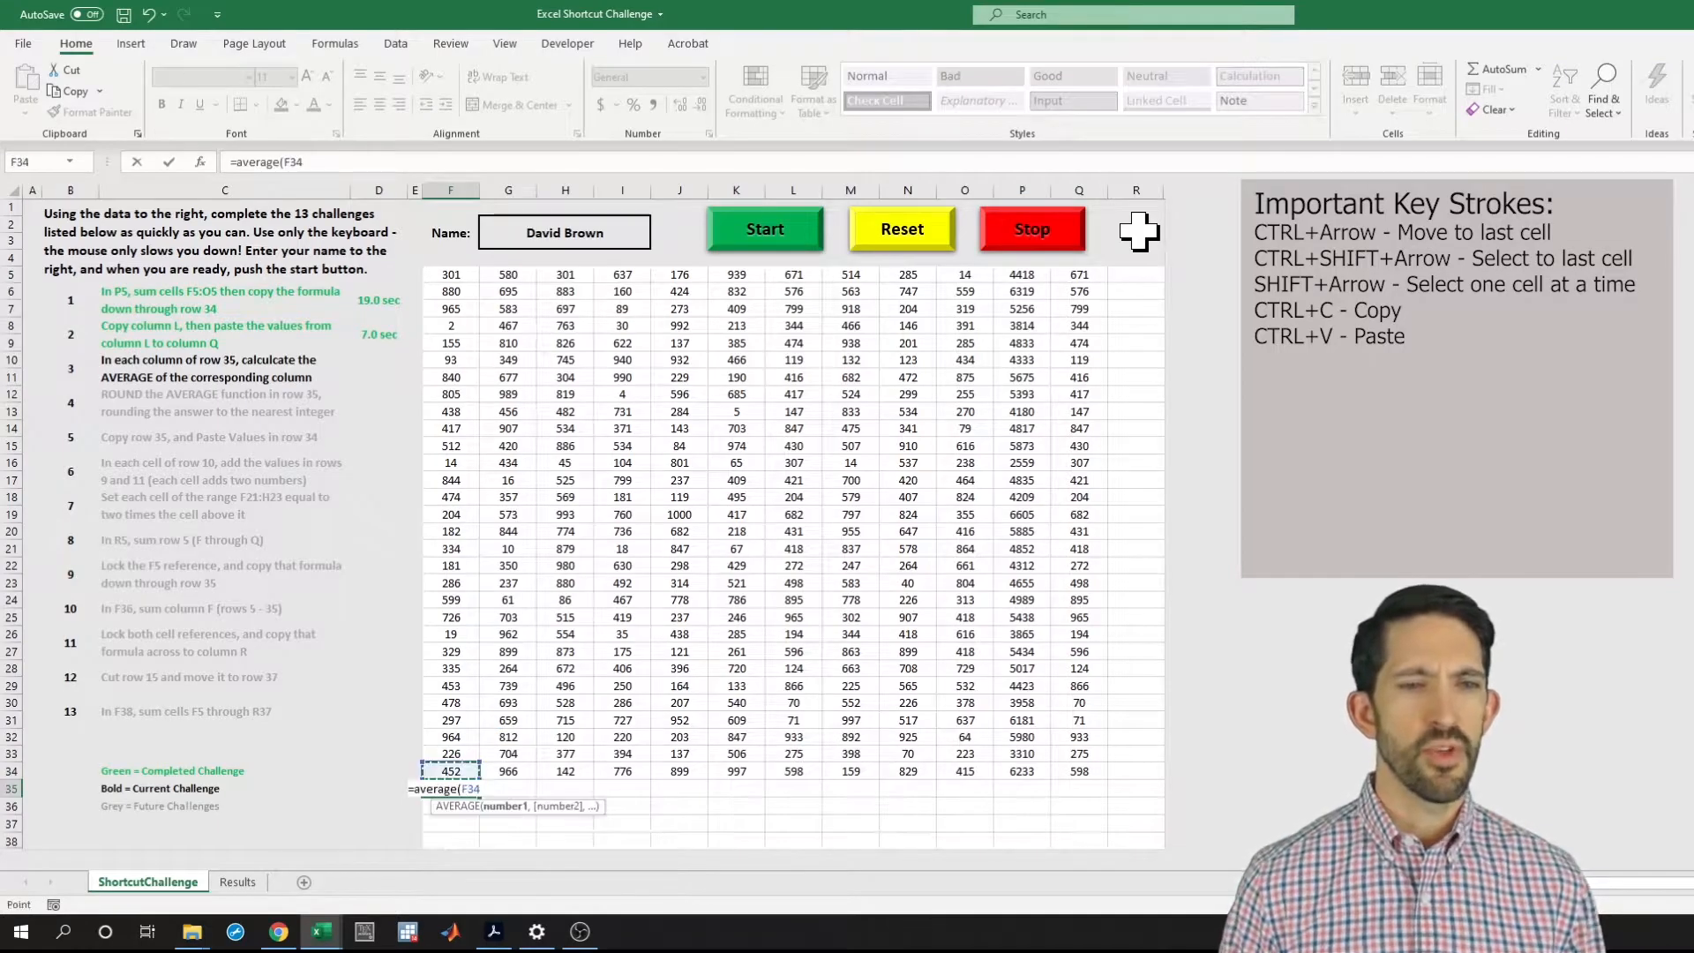
key("ctrl+shift+Up")
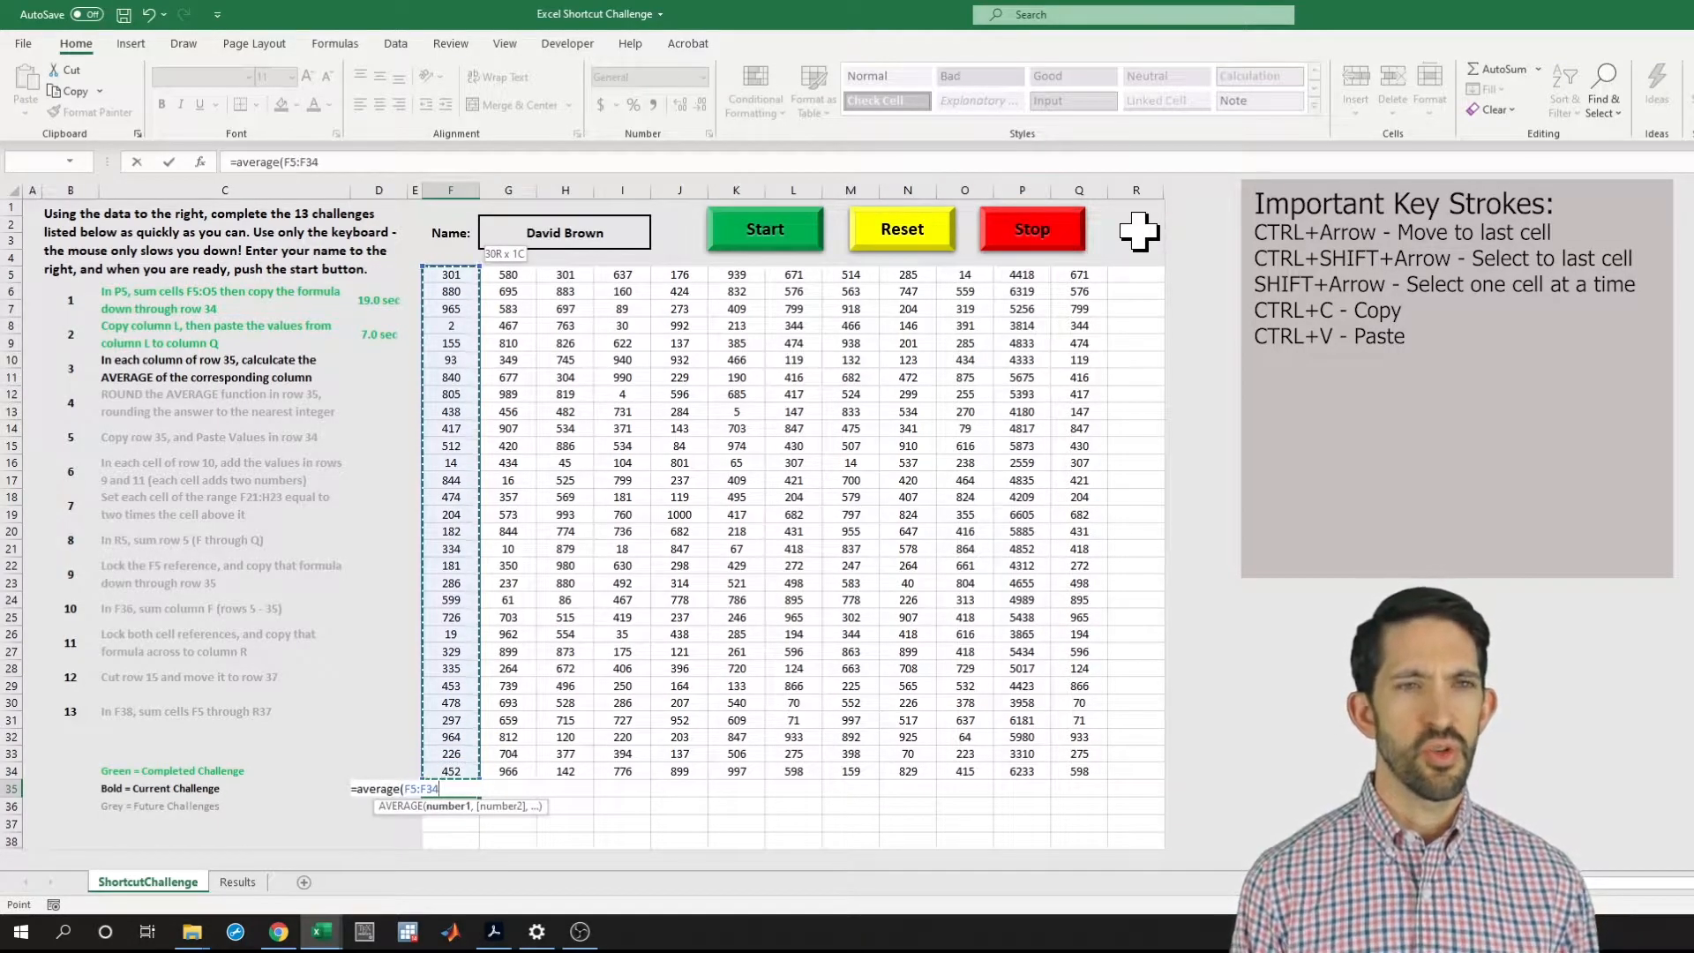
key("Return")
Copy the AVERAGE formula from F35 across row 35 through column Q
key("Up")
key("ctrl+c")
key("shift+Right")
key("shift+Right")
key("shift+Right")
key("shift+Right")
key("shift+Right")
key("shift+Right")
key("shift+Right")
key("shift+Right")
key("shift+Right")
key("shift+Right")
key("shift+Right")
key("shift+Right")
key("shift+Right")
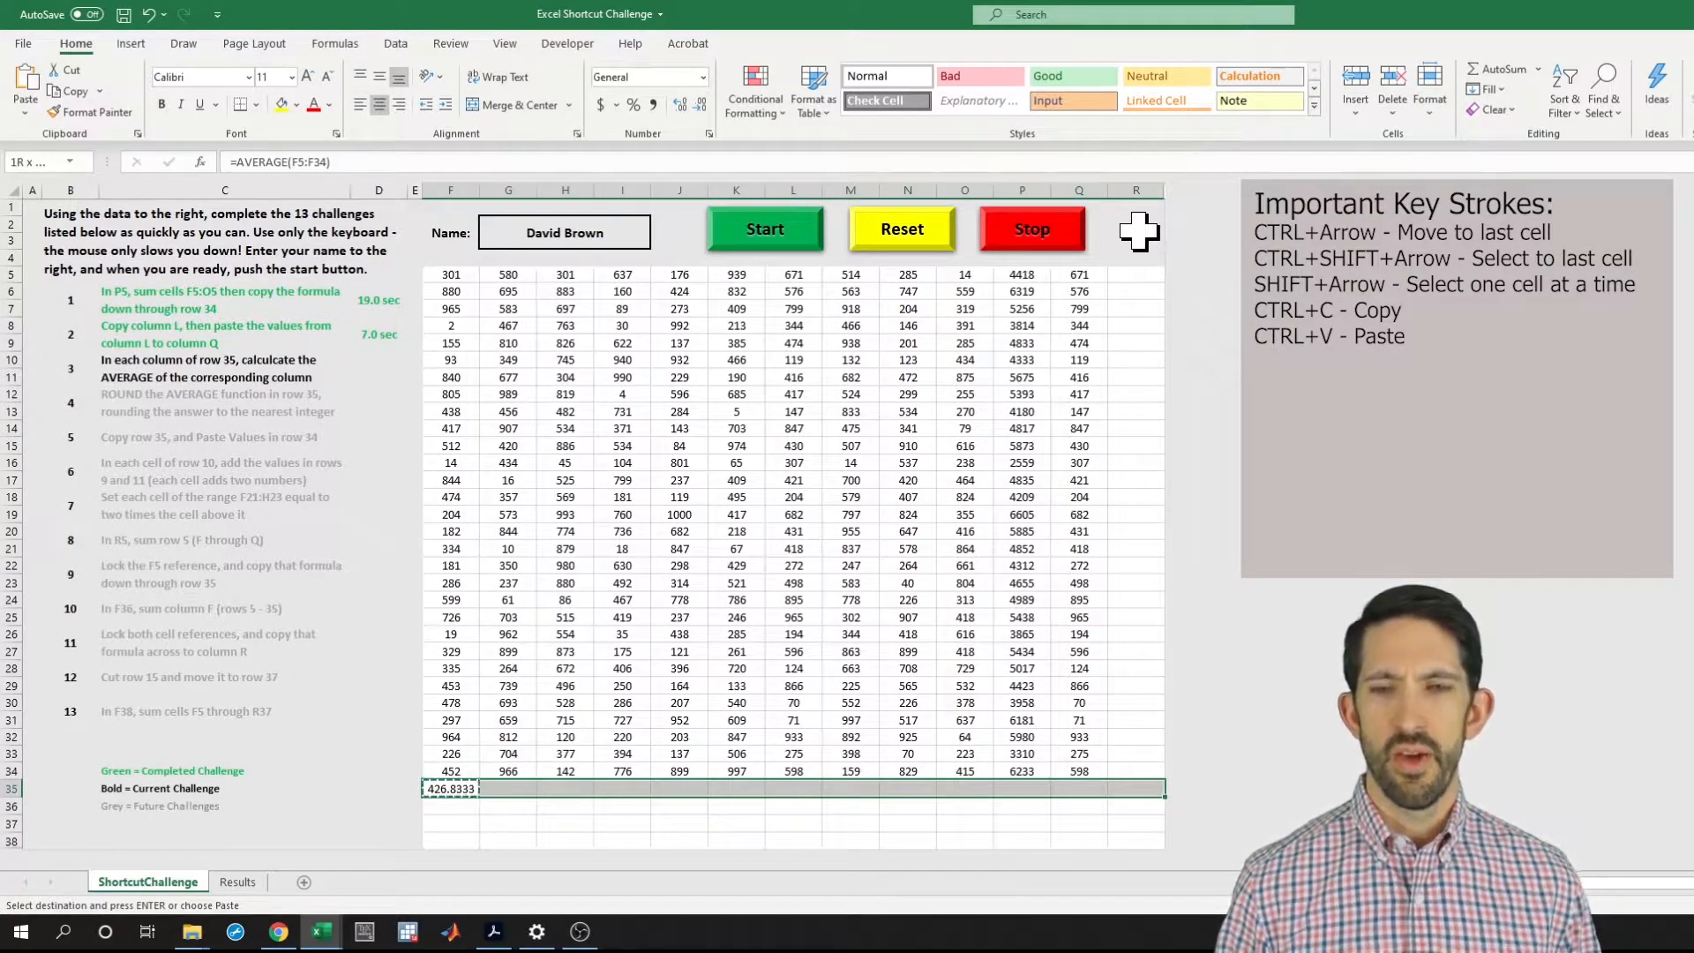
key("shift+Left")
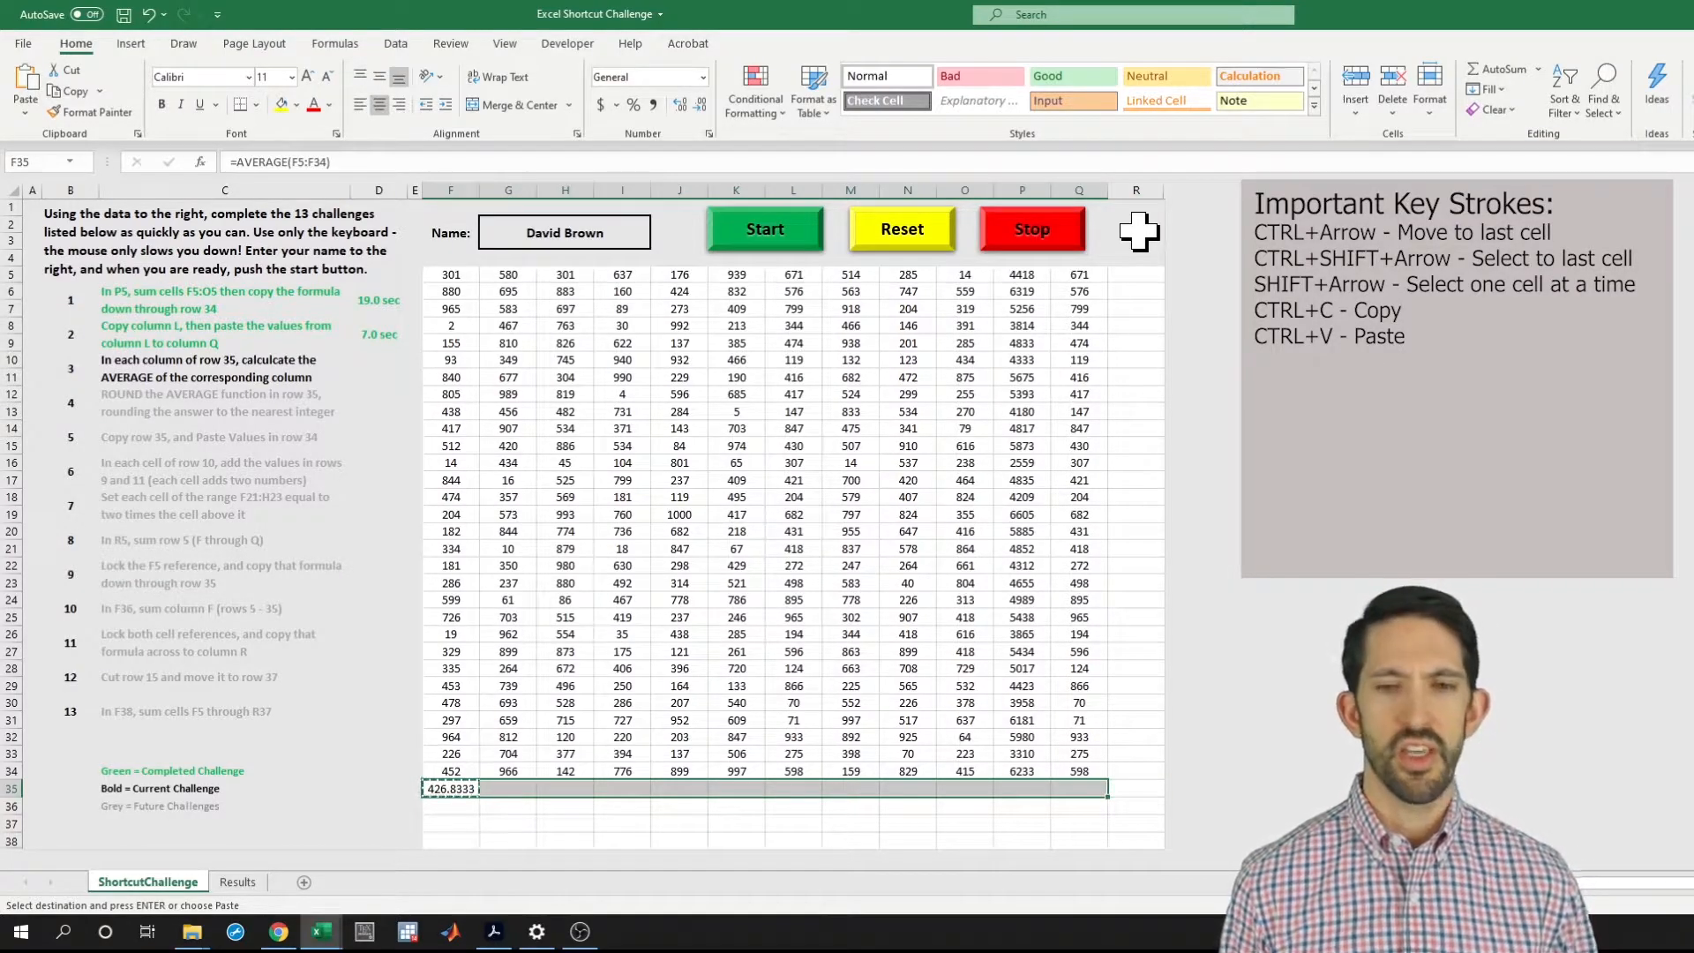
key("Return")
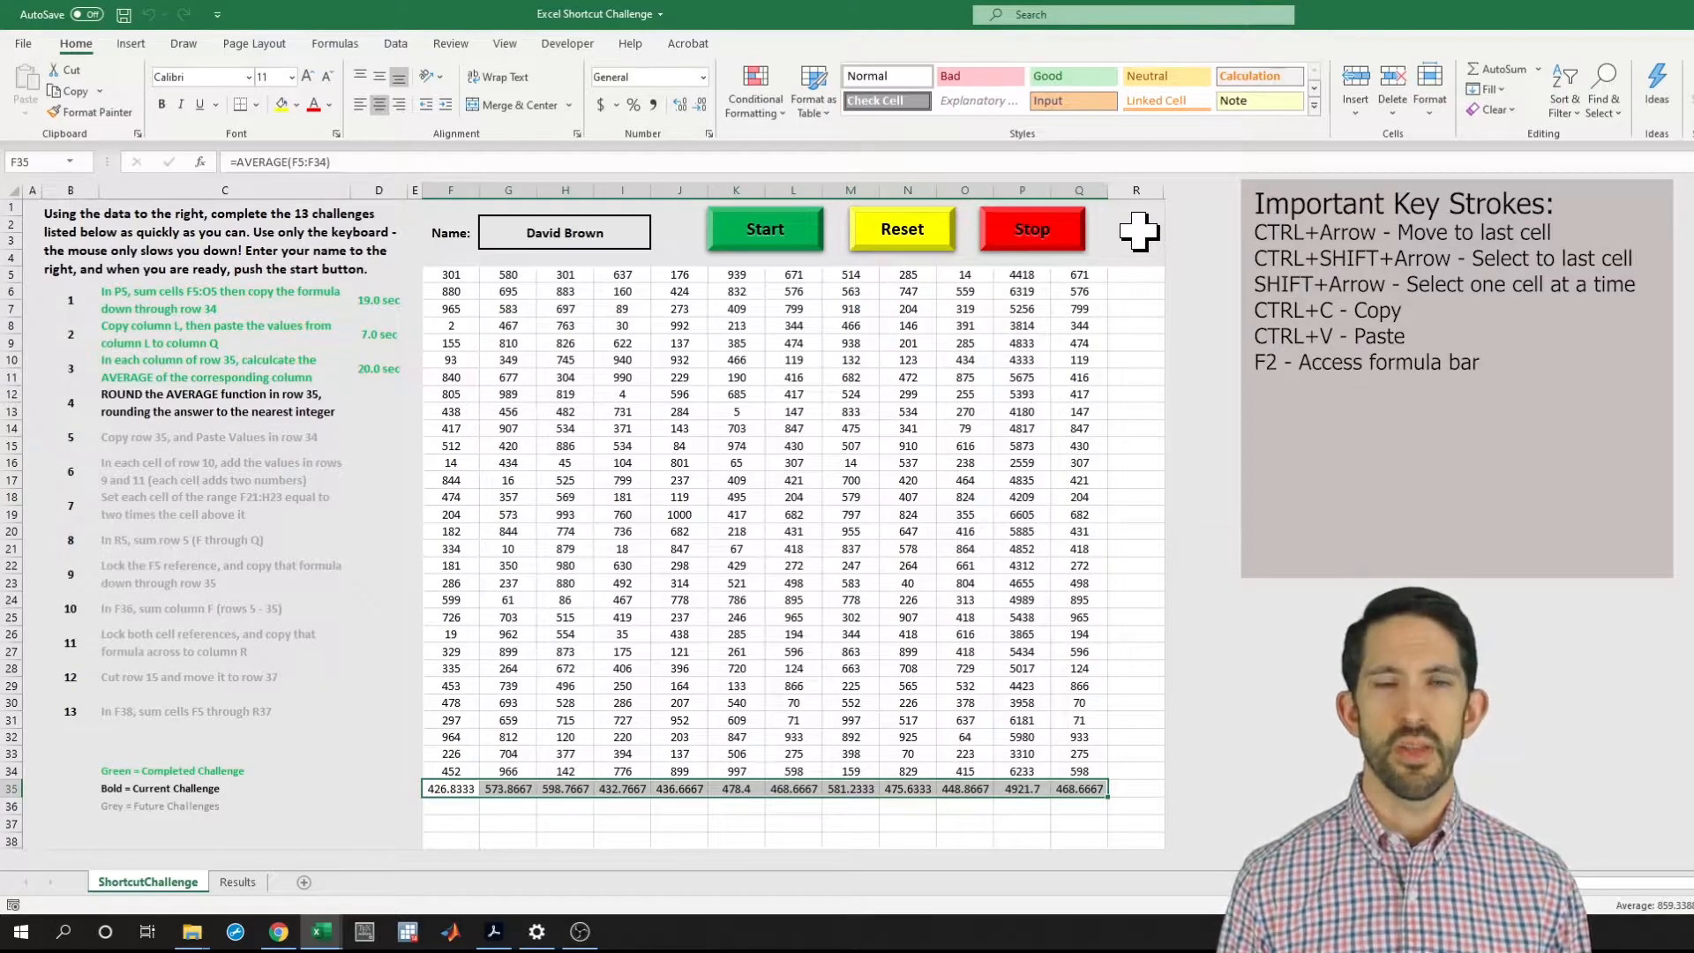
Wrap the AVERAGE formula in F35 in a ROUND function with 0 decimal digits
key("F2")
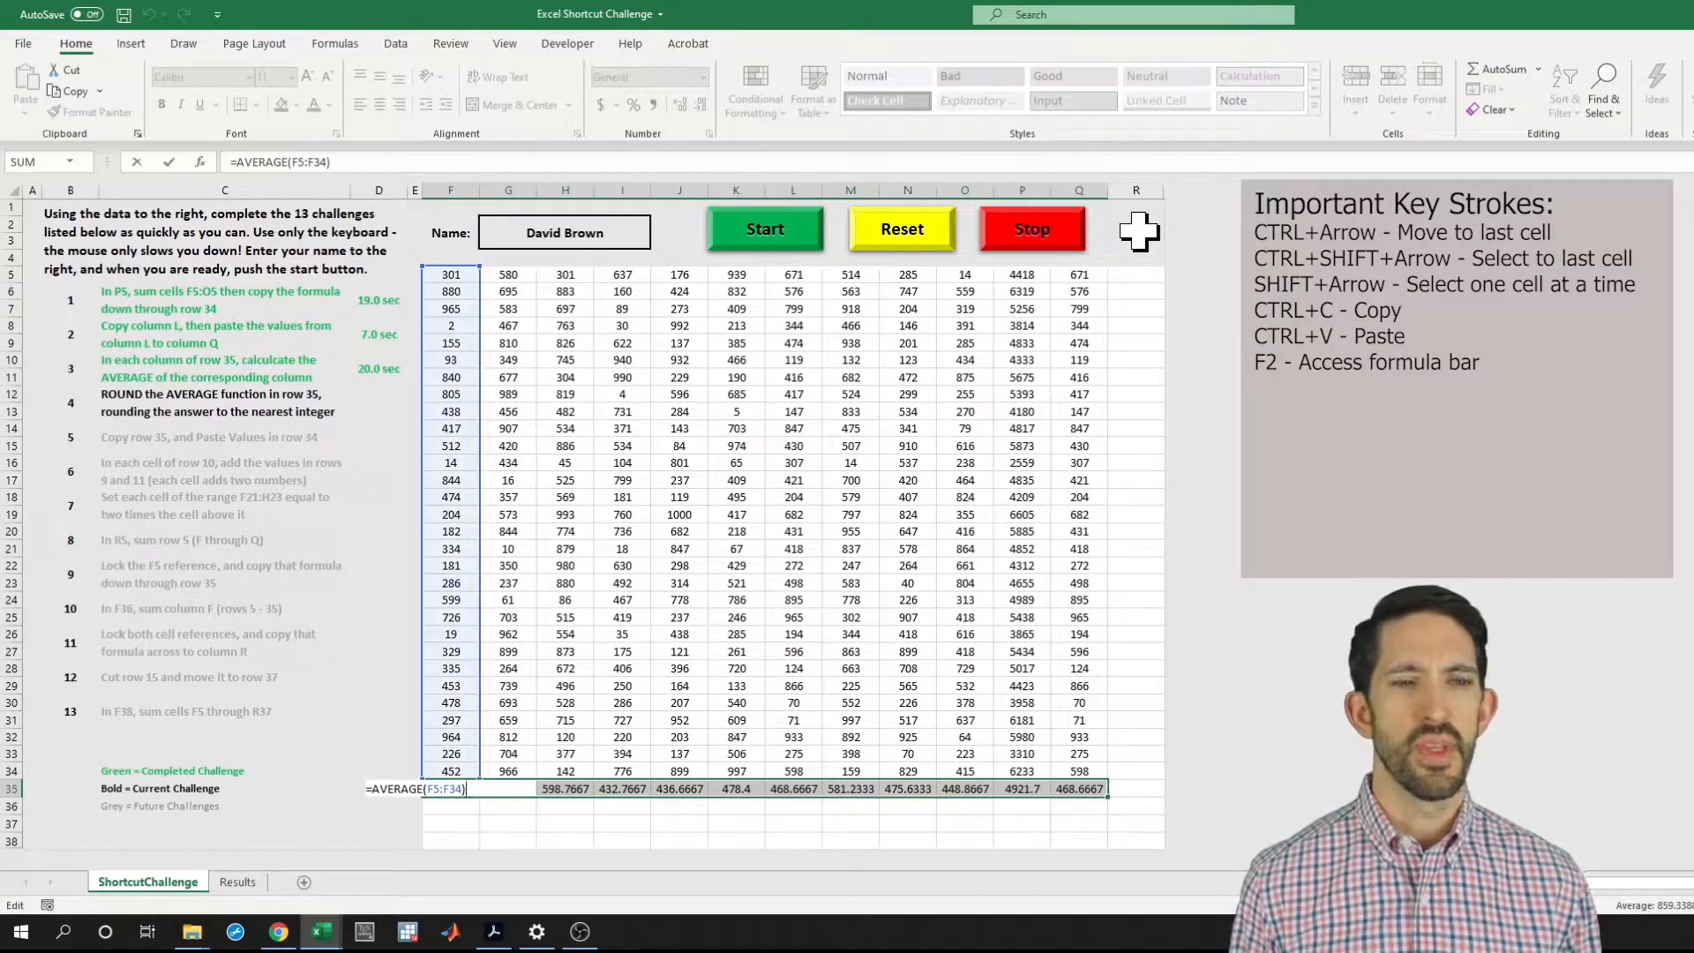
type(",0")
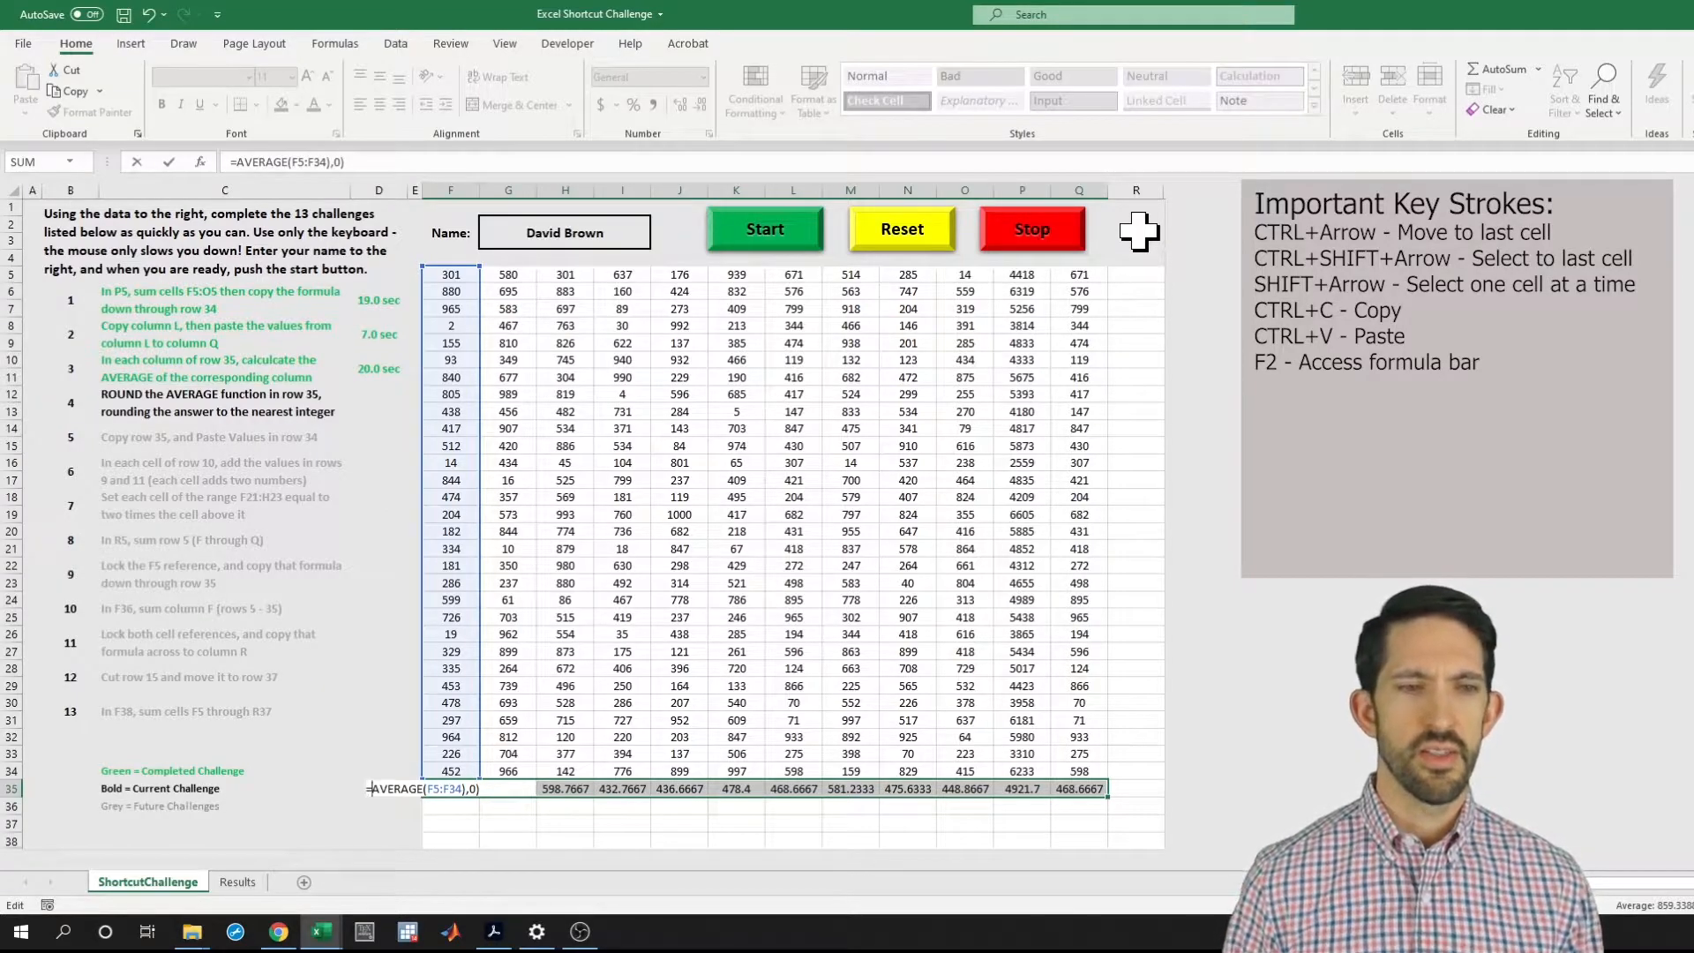
type("round(")
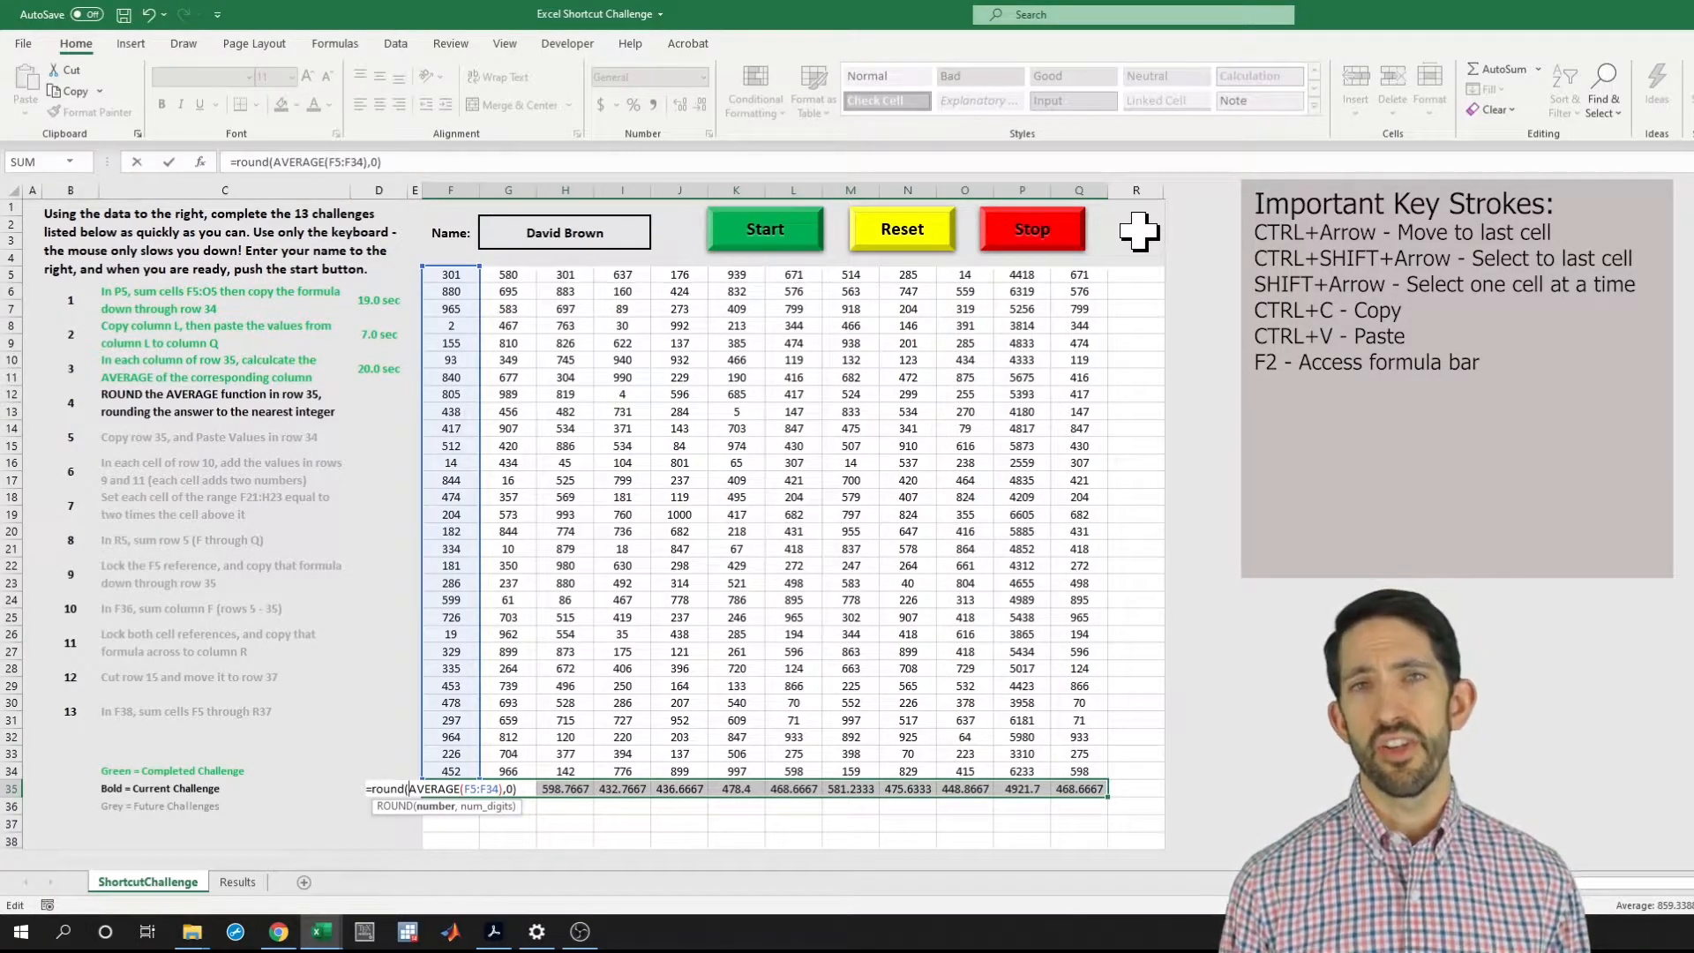
key("Return")
Copy the rounded average formula from F35 across row 35 through column Q
key("Up")
key("ctrl+c")
key("ctrl+shift+Right")
key("Return")
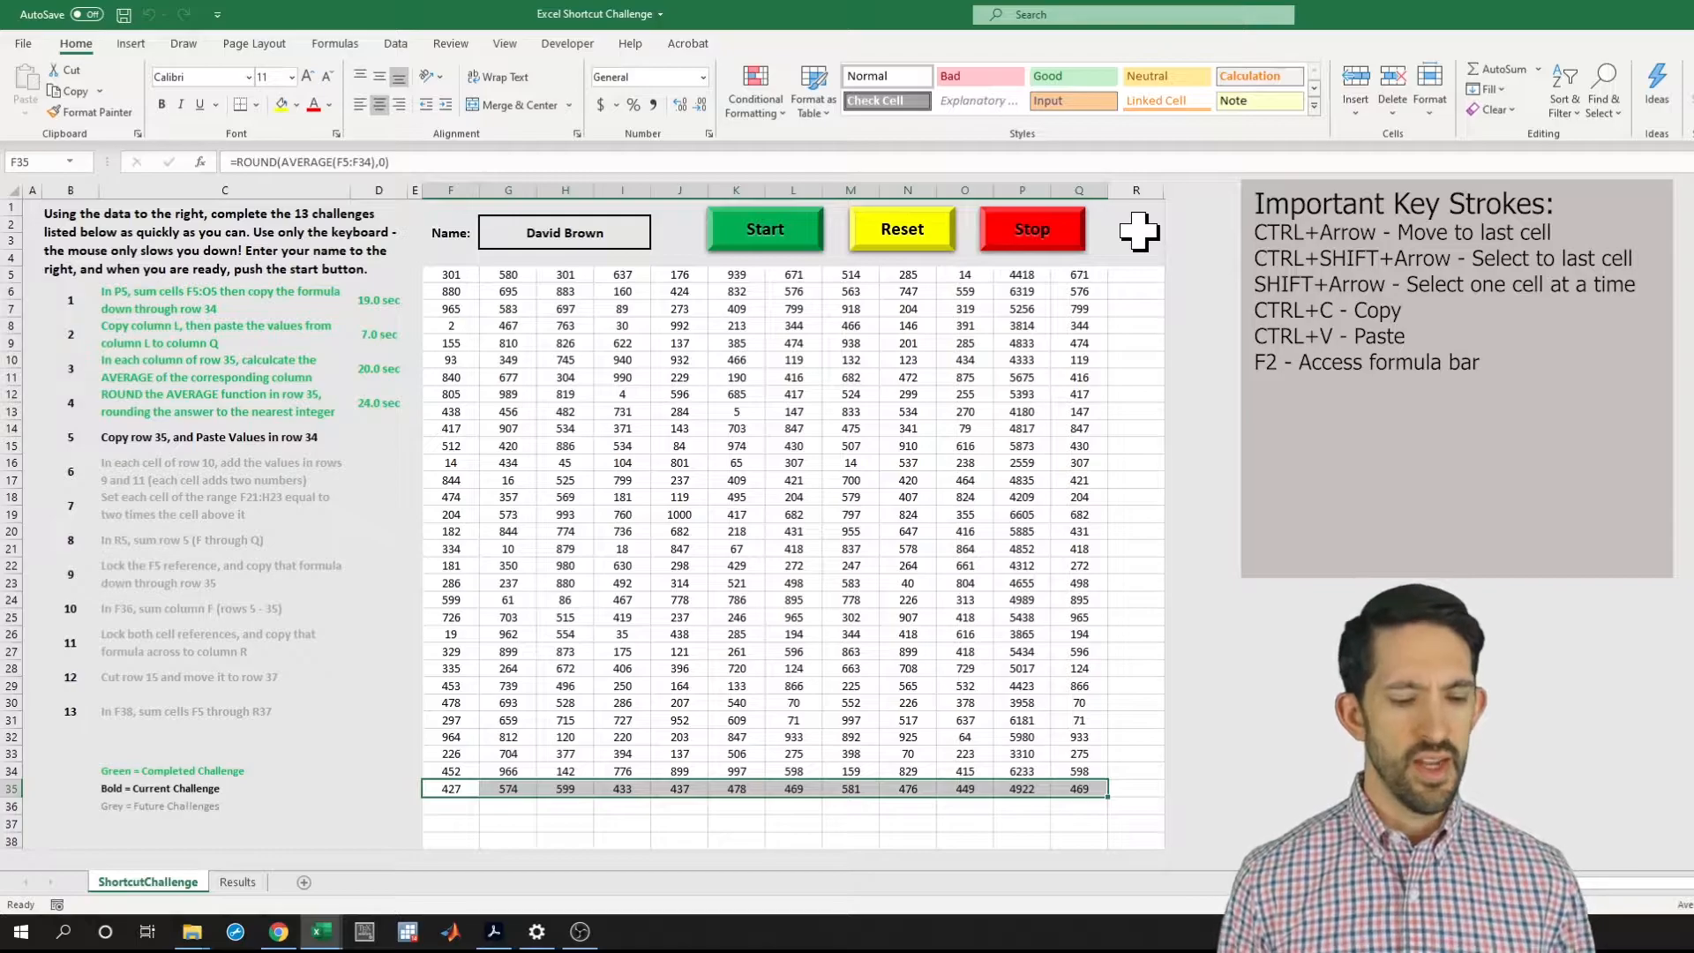
Copy F35:Q35 and paste only its values into row 34 starting at F34
key("ctrl+c")
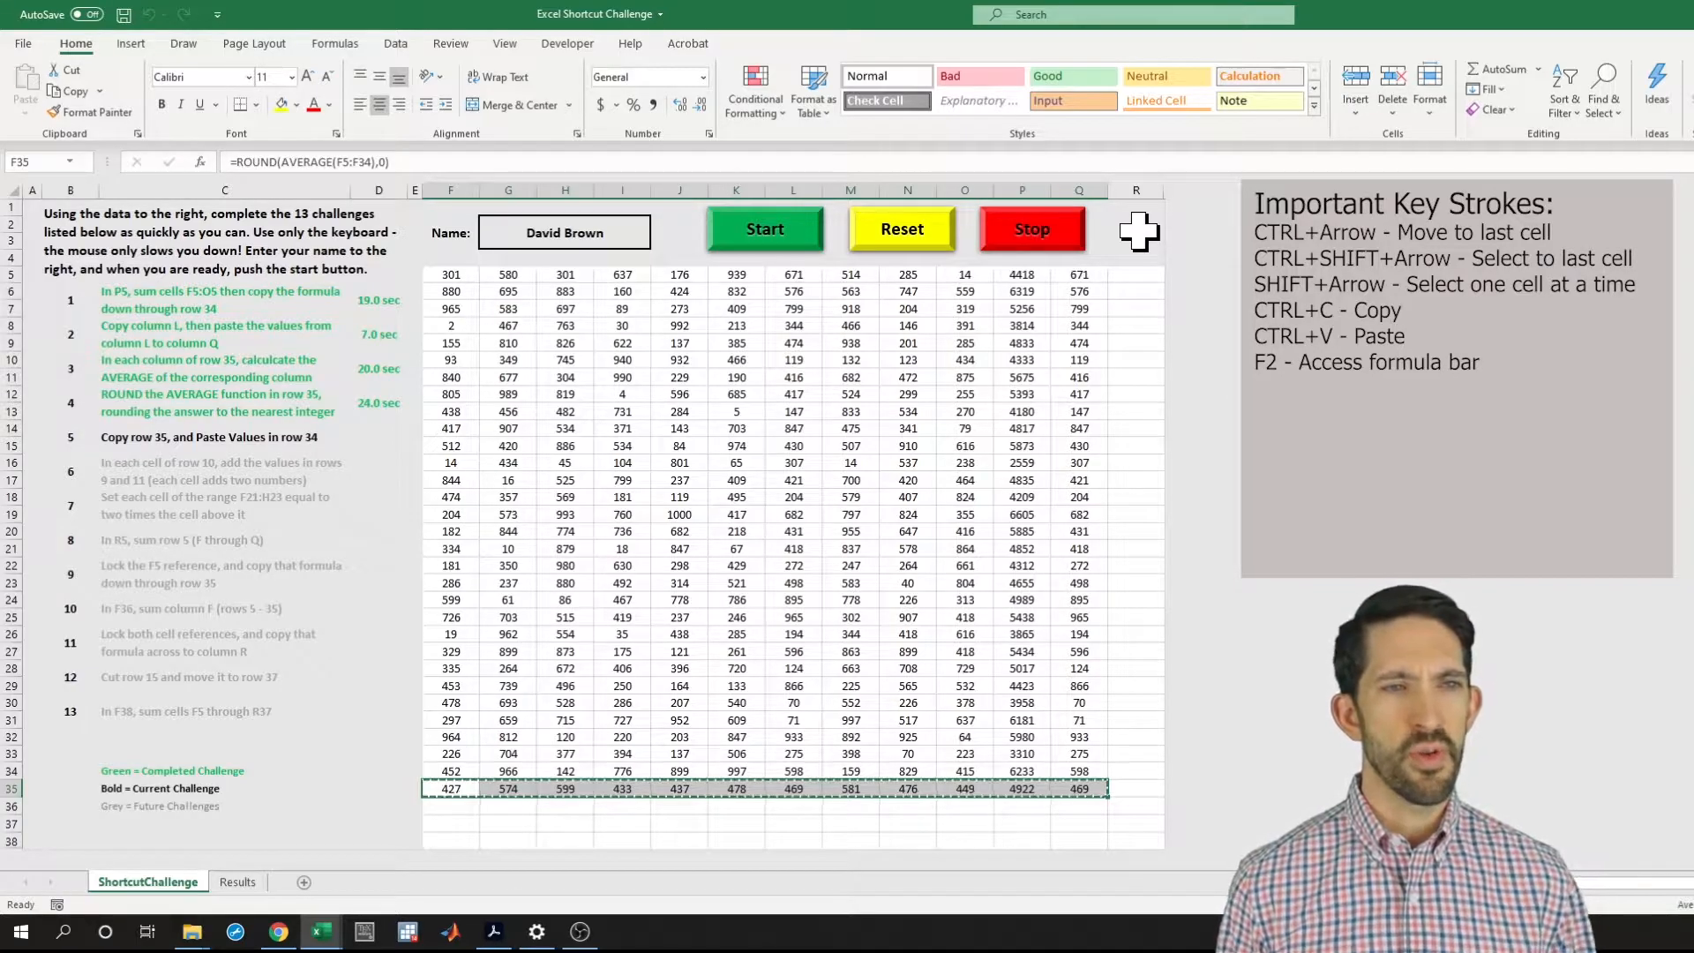
key("Up")
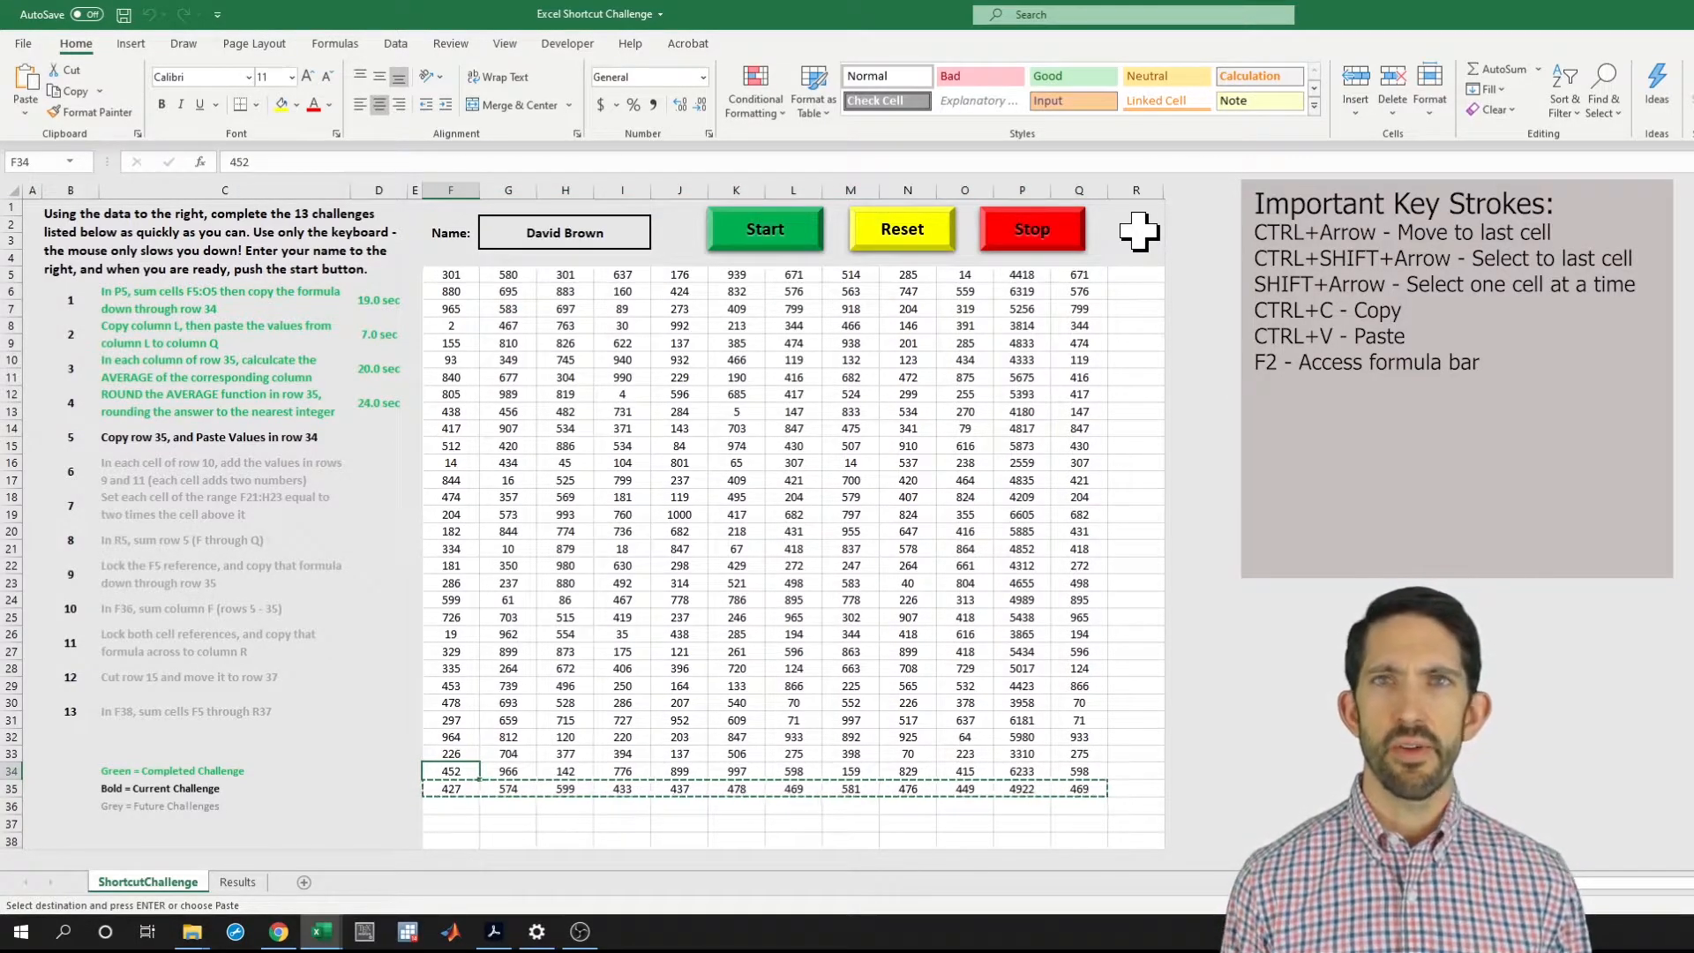
key("alt+e")
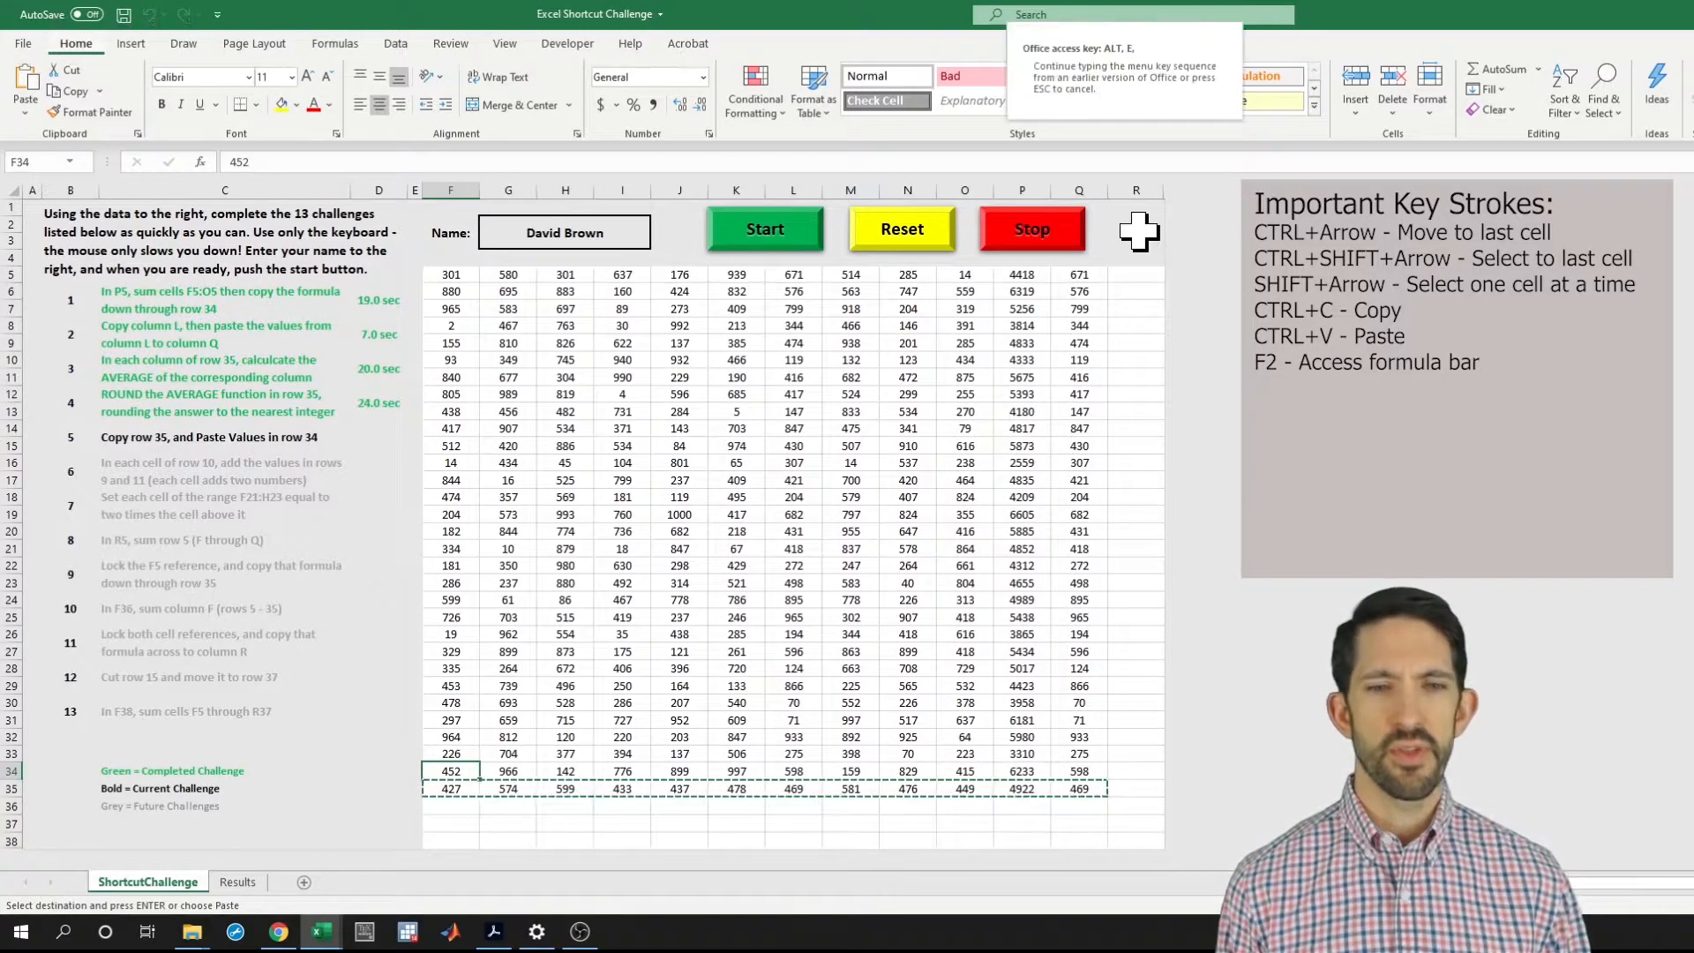
key("s")
key("v")
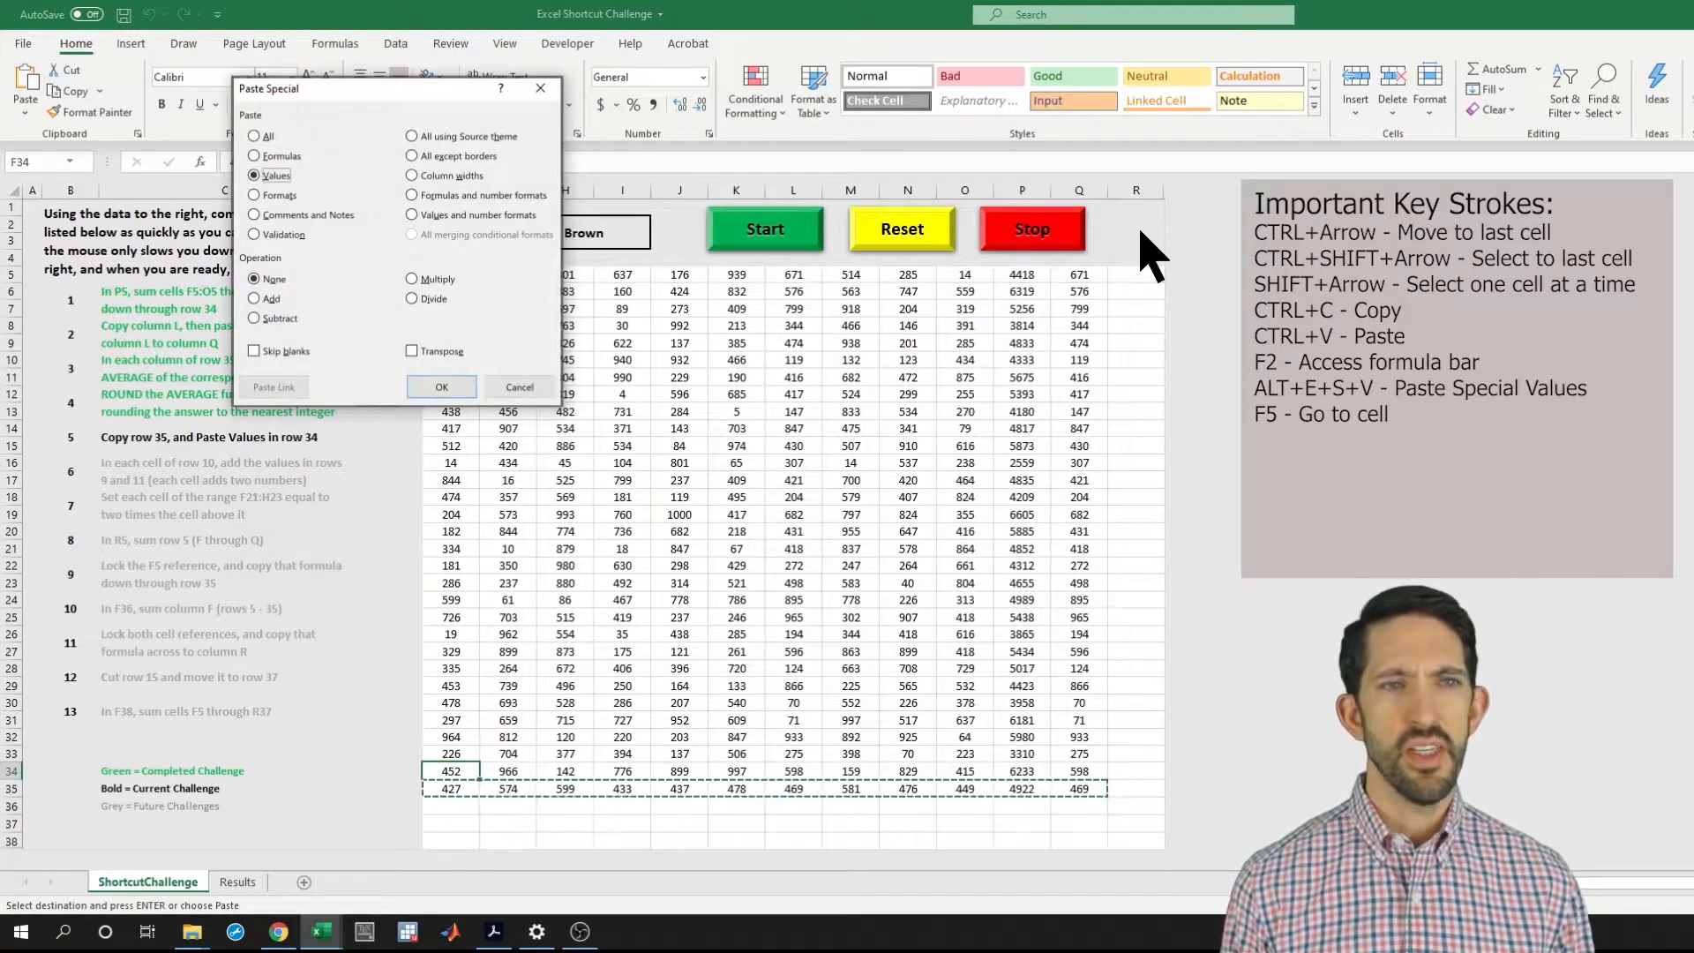
key("Return")
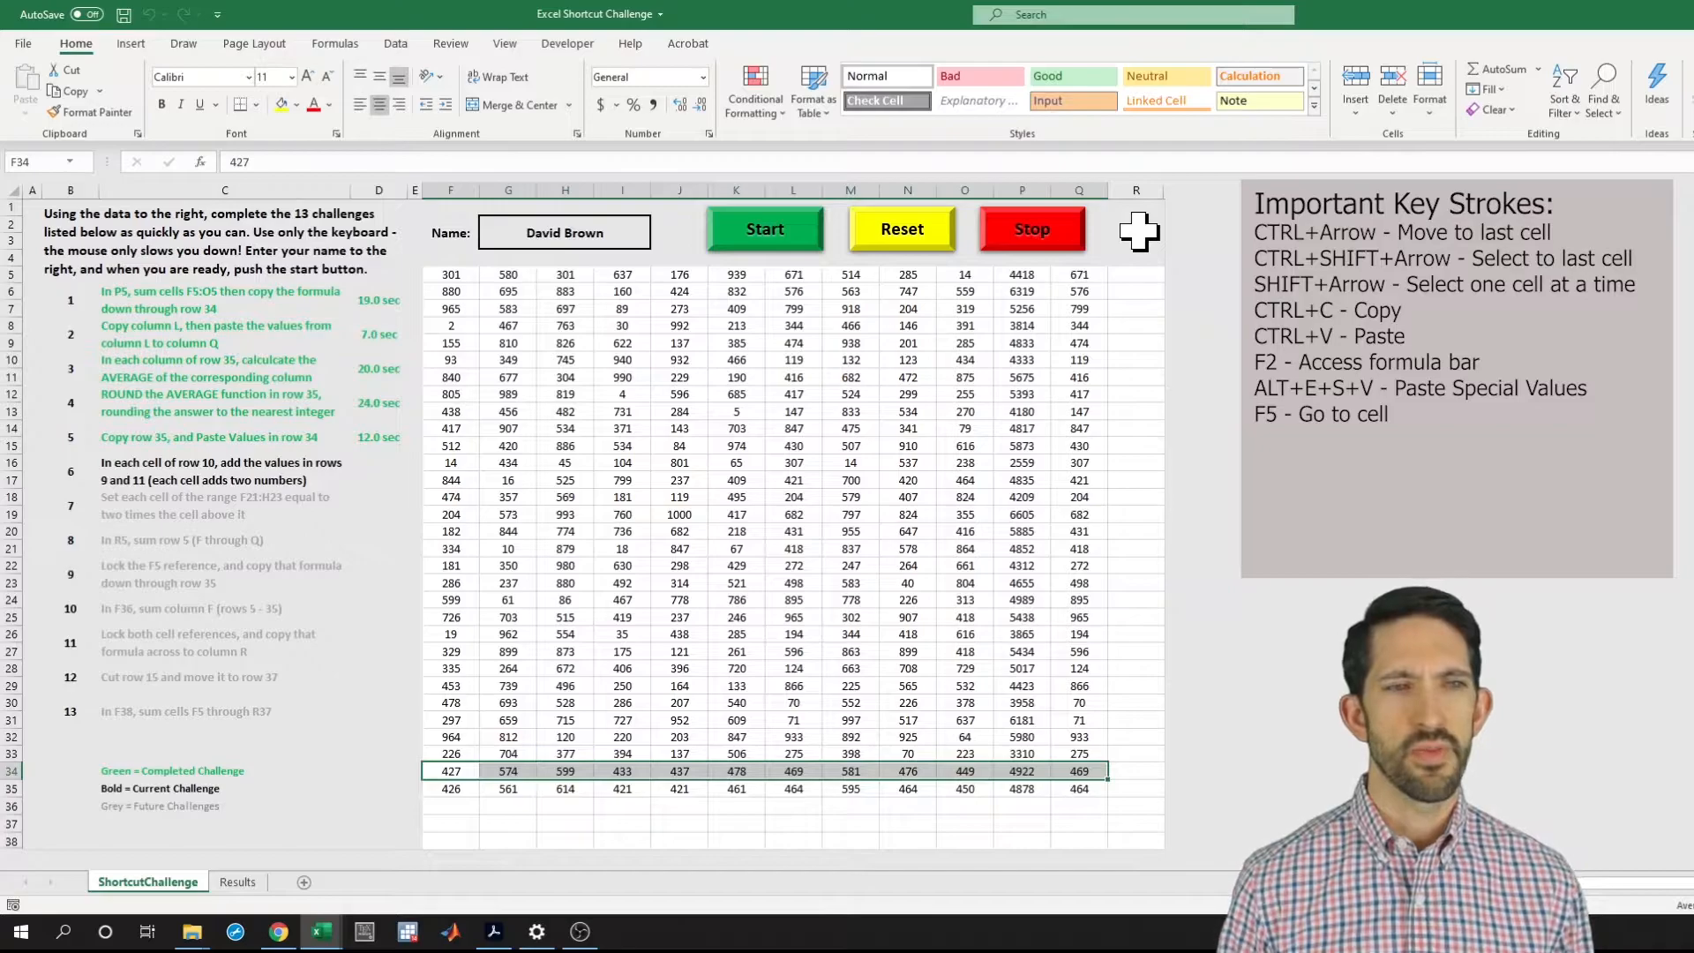
Replace the value in F10 with a formula adding F9 and F11
key("Up")
key("Up")
key("Up")
key("Up")
key("Up")
key("Up")
key("Up")
key("Up")
key("Up")
key("Up")
key("Up")
key("Up")
key("Up")
key("Up")
key("Up")
key("Up")
key("Up")
key("Up")
key("Up")
key("Up")
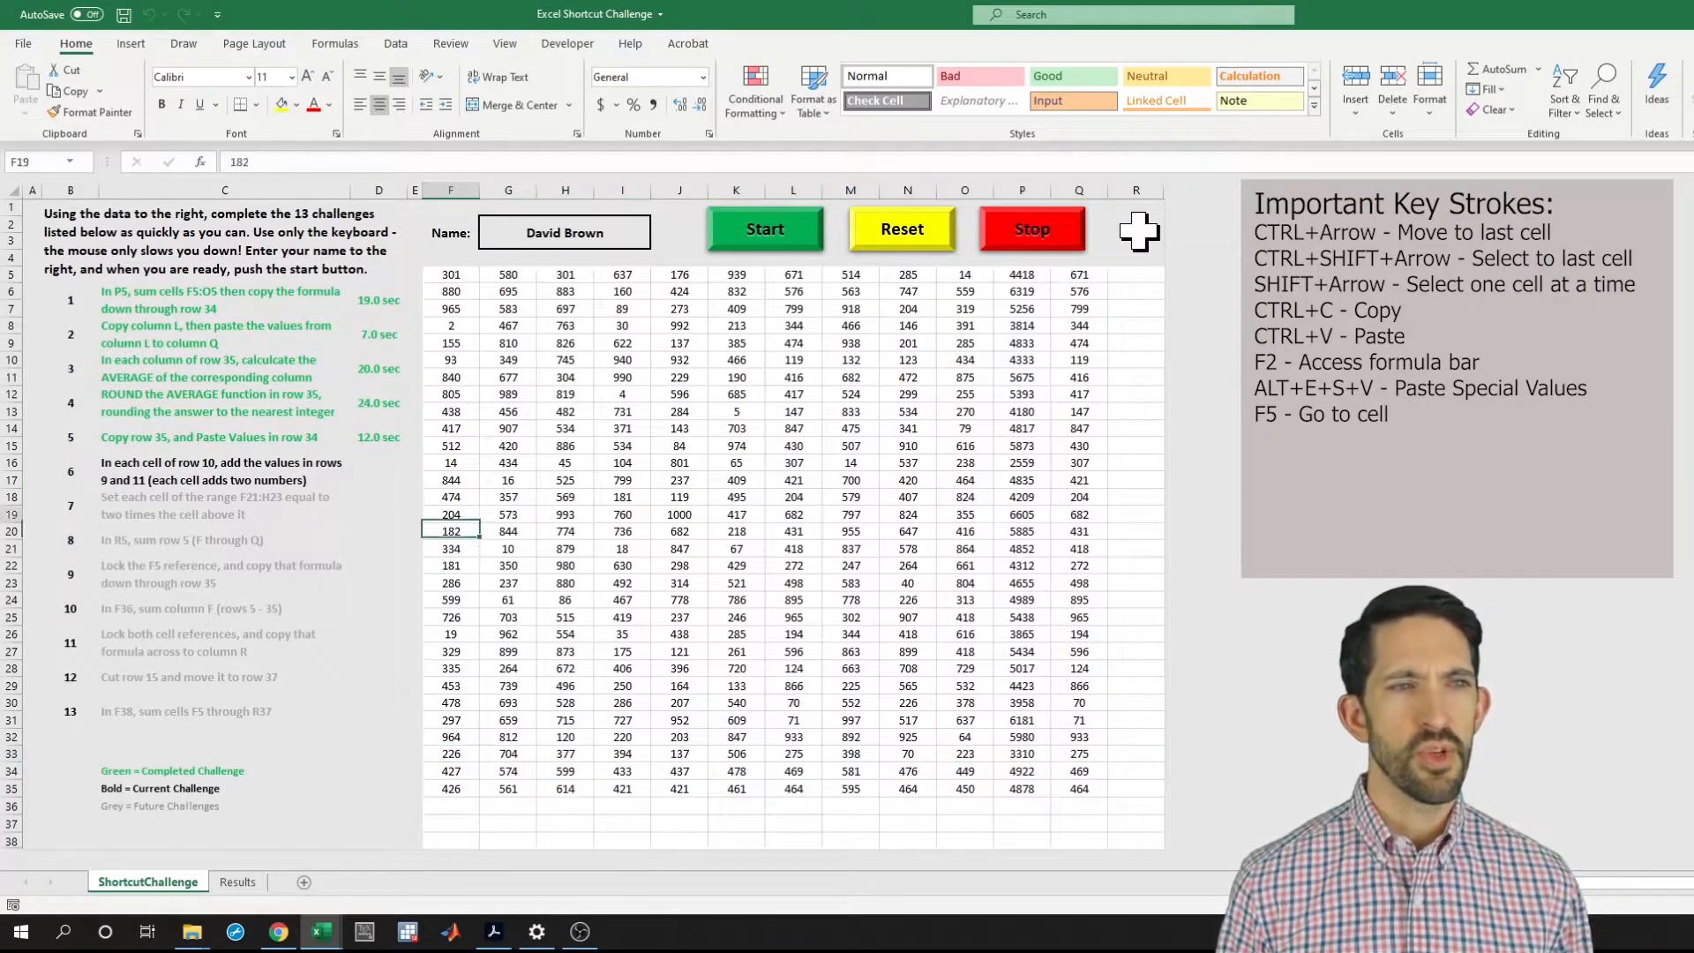
type("=")
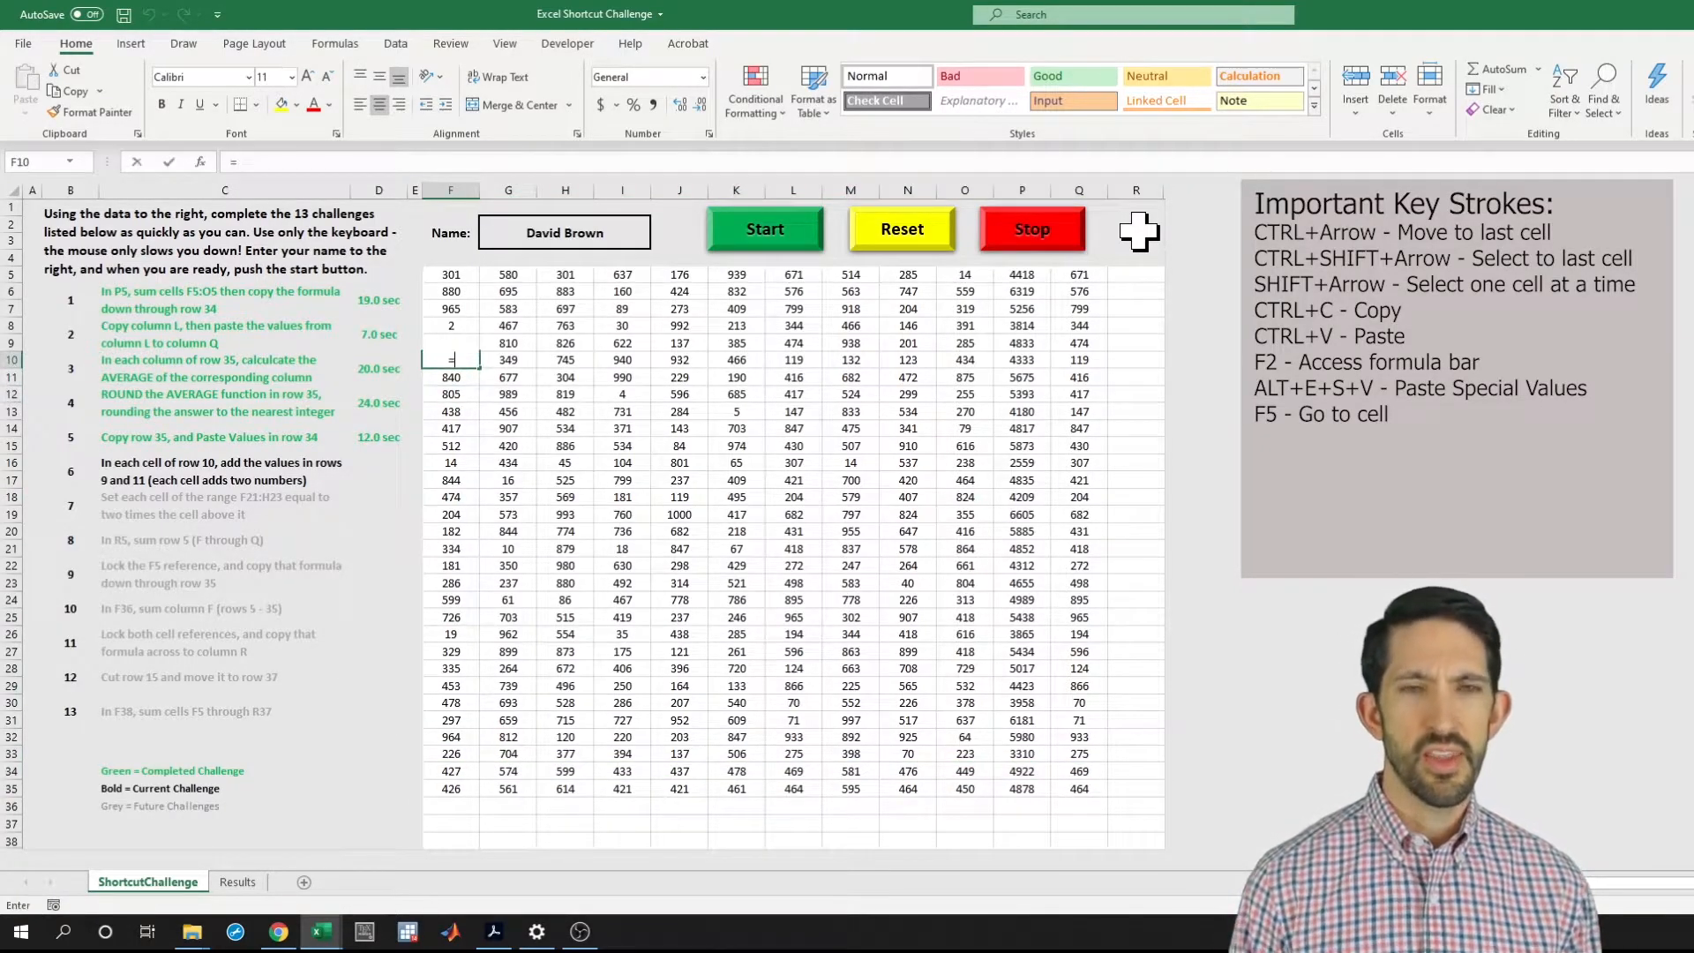
key("Up")
type("+")
key("Down")
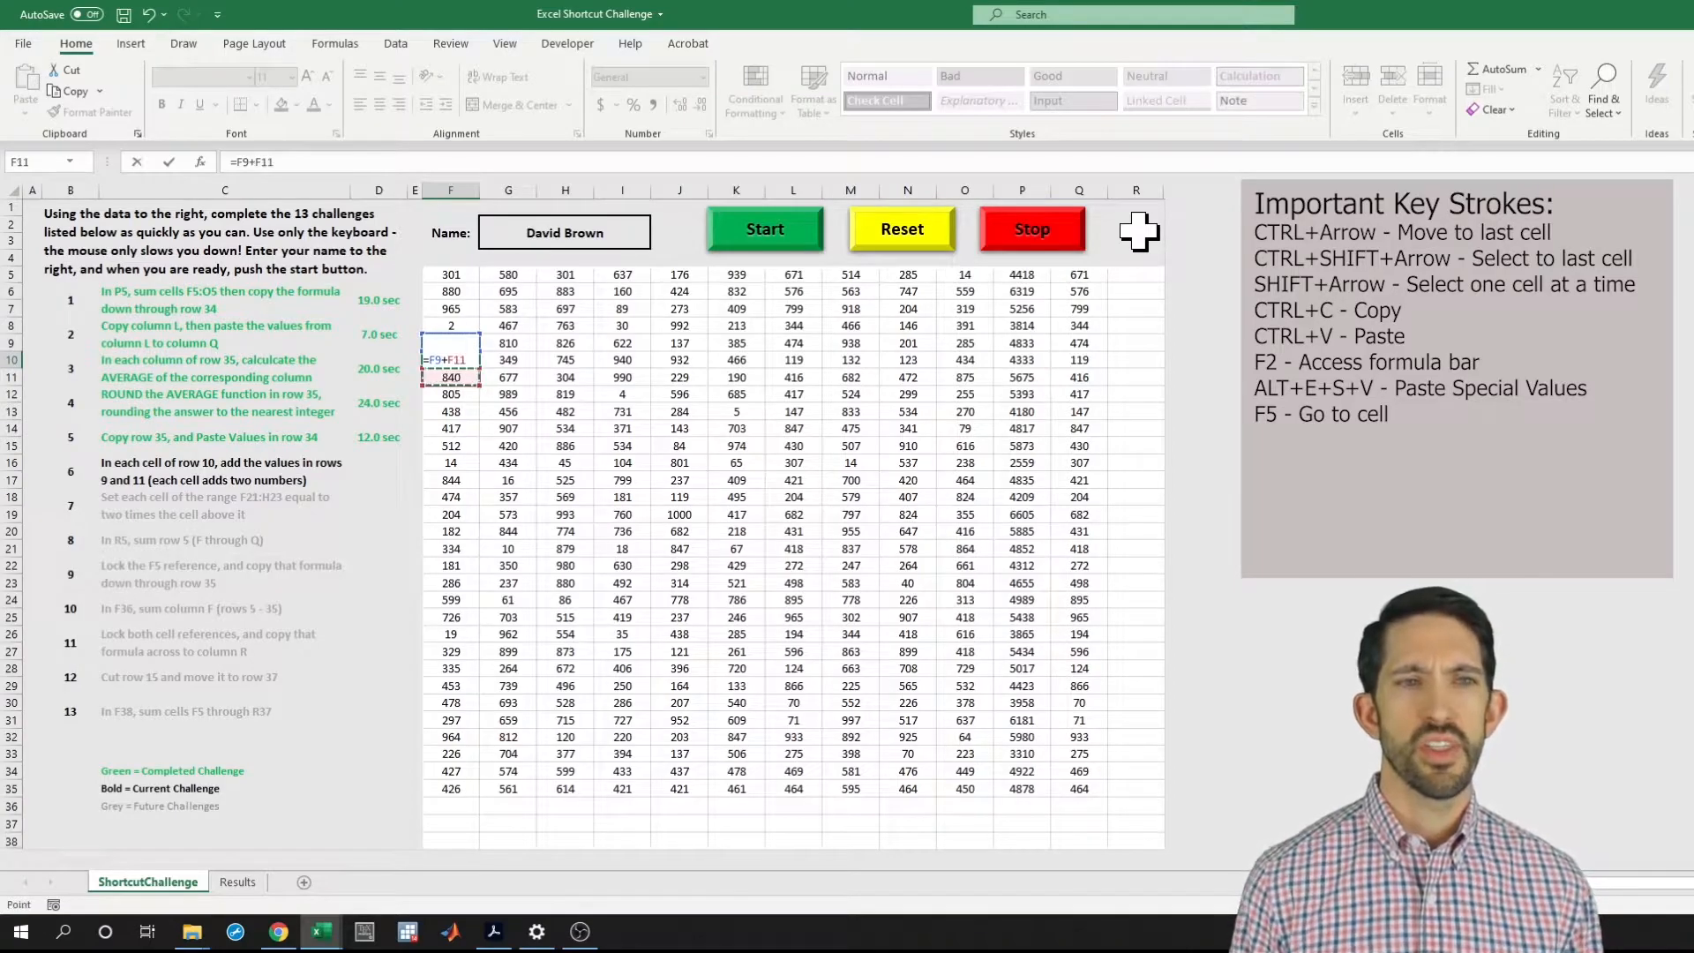
key("Return")
Copy the addition formula from F10 across row 10 through column Q
key("Up")
key("ctrl+c")
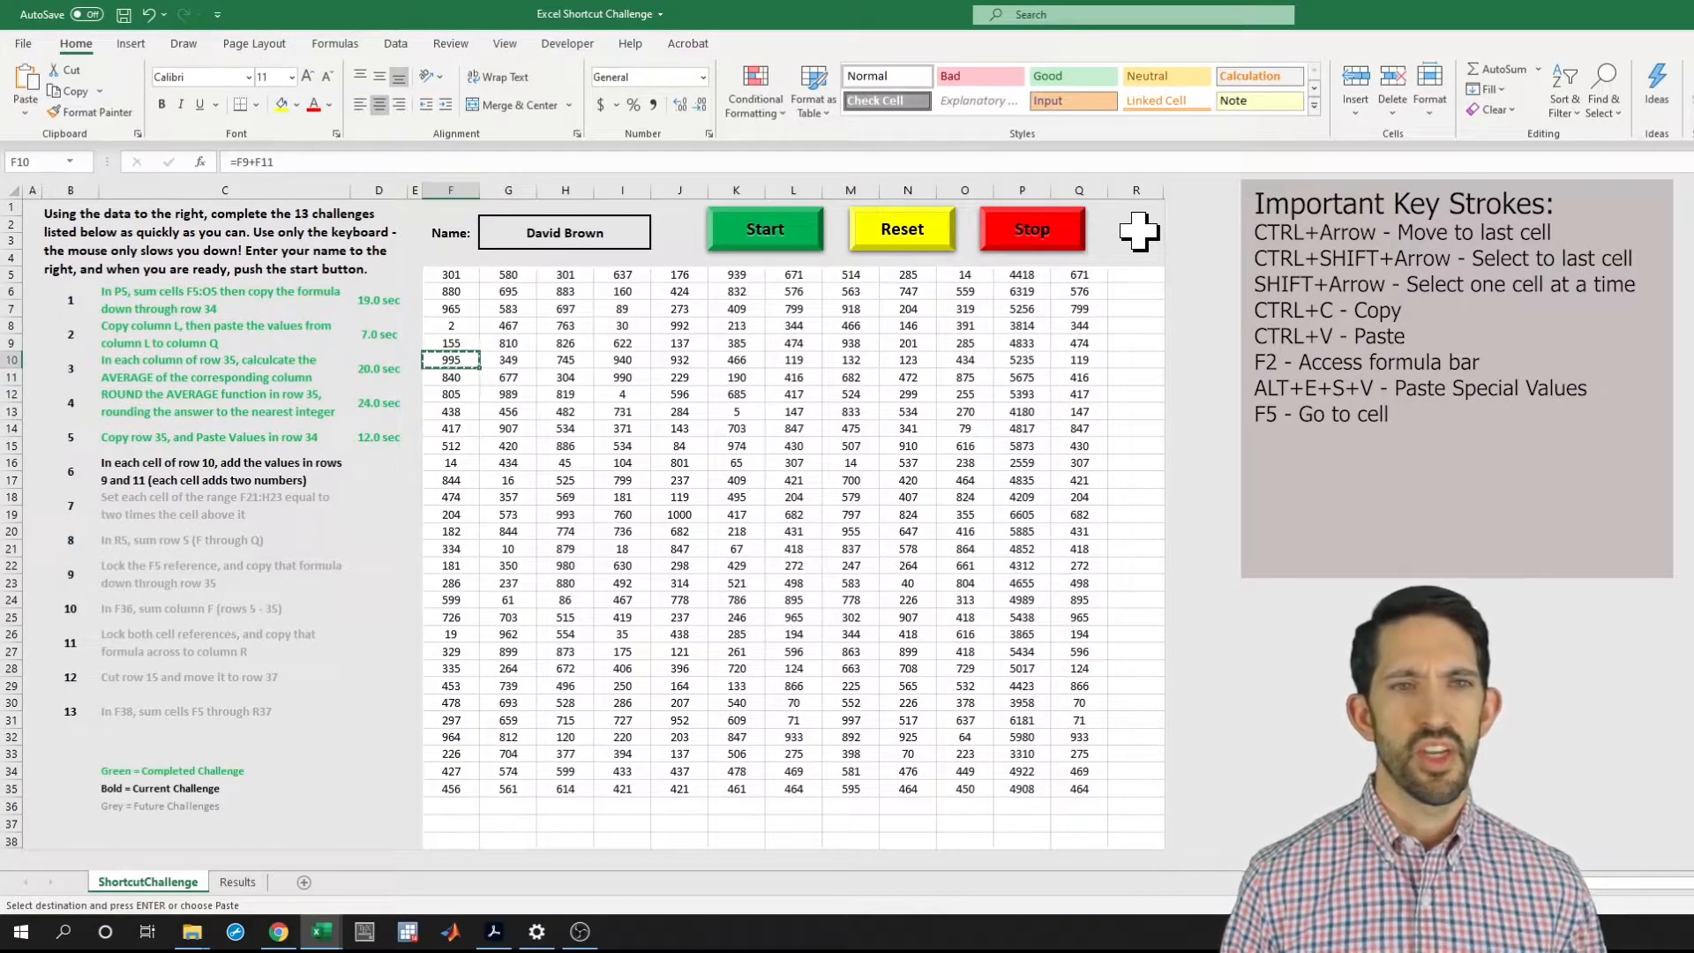
key("ctrl+shift+Right")
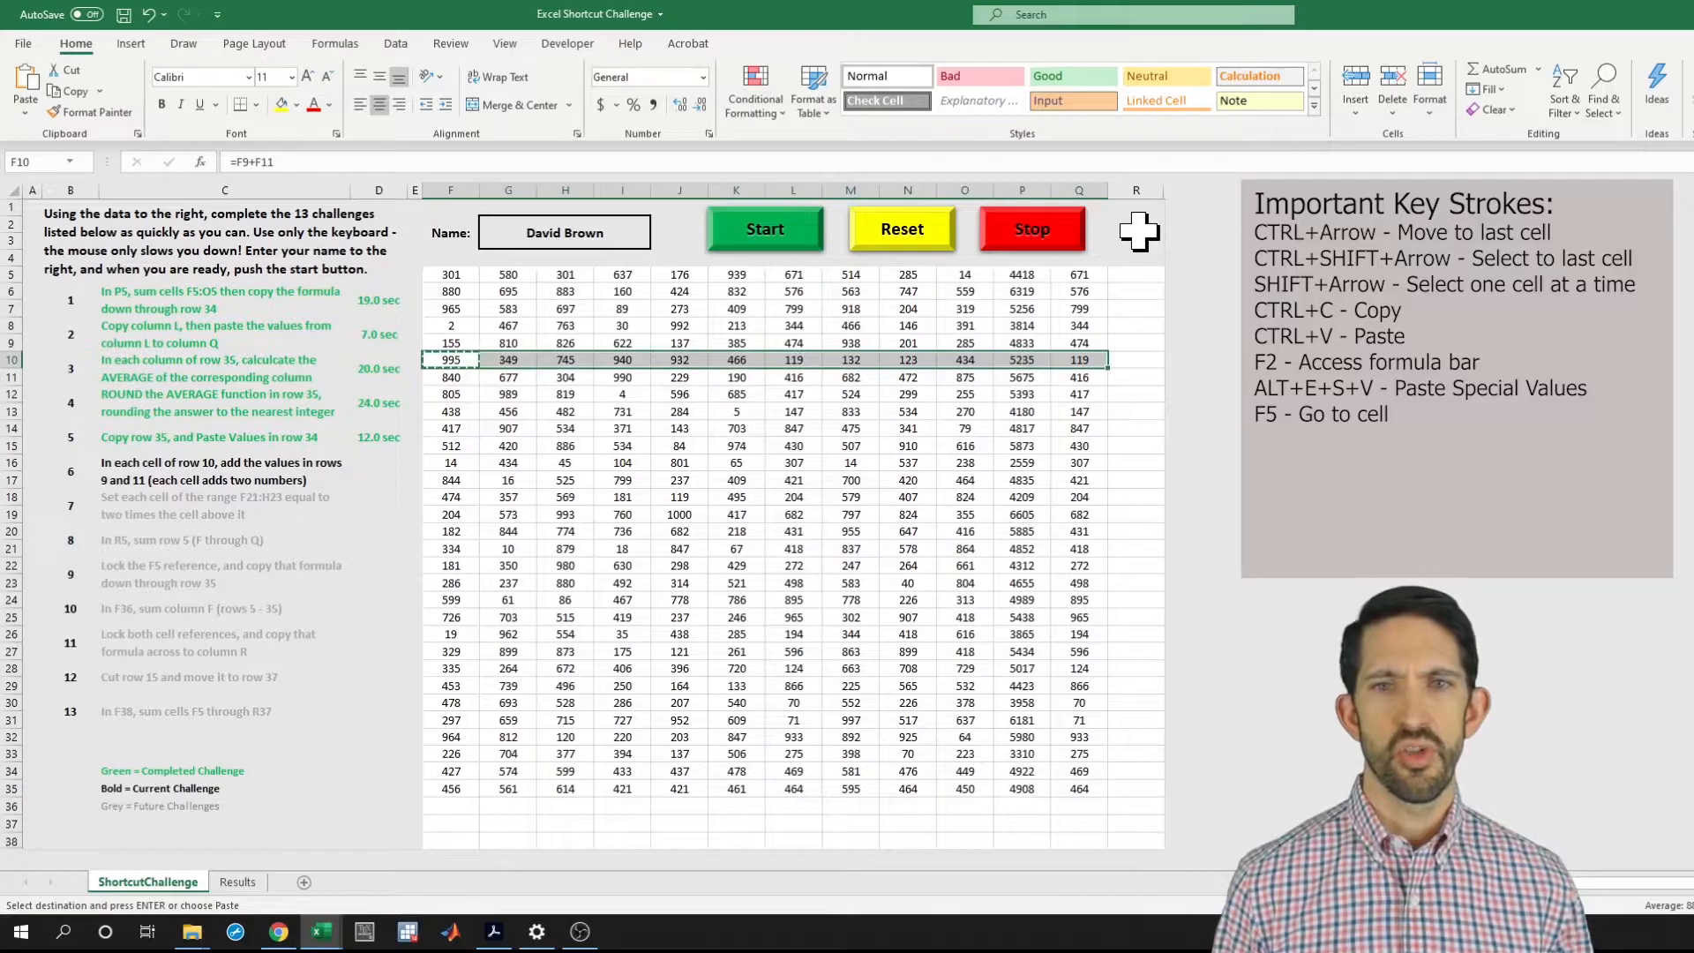
key("Return")
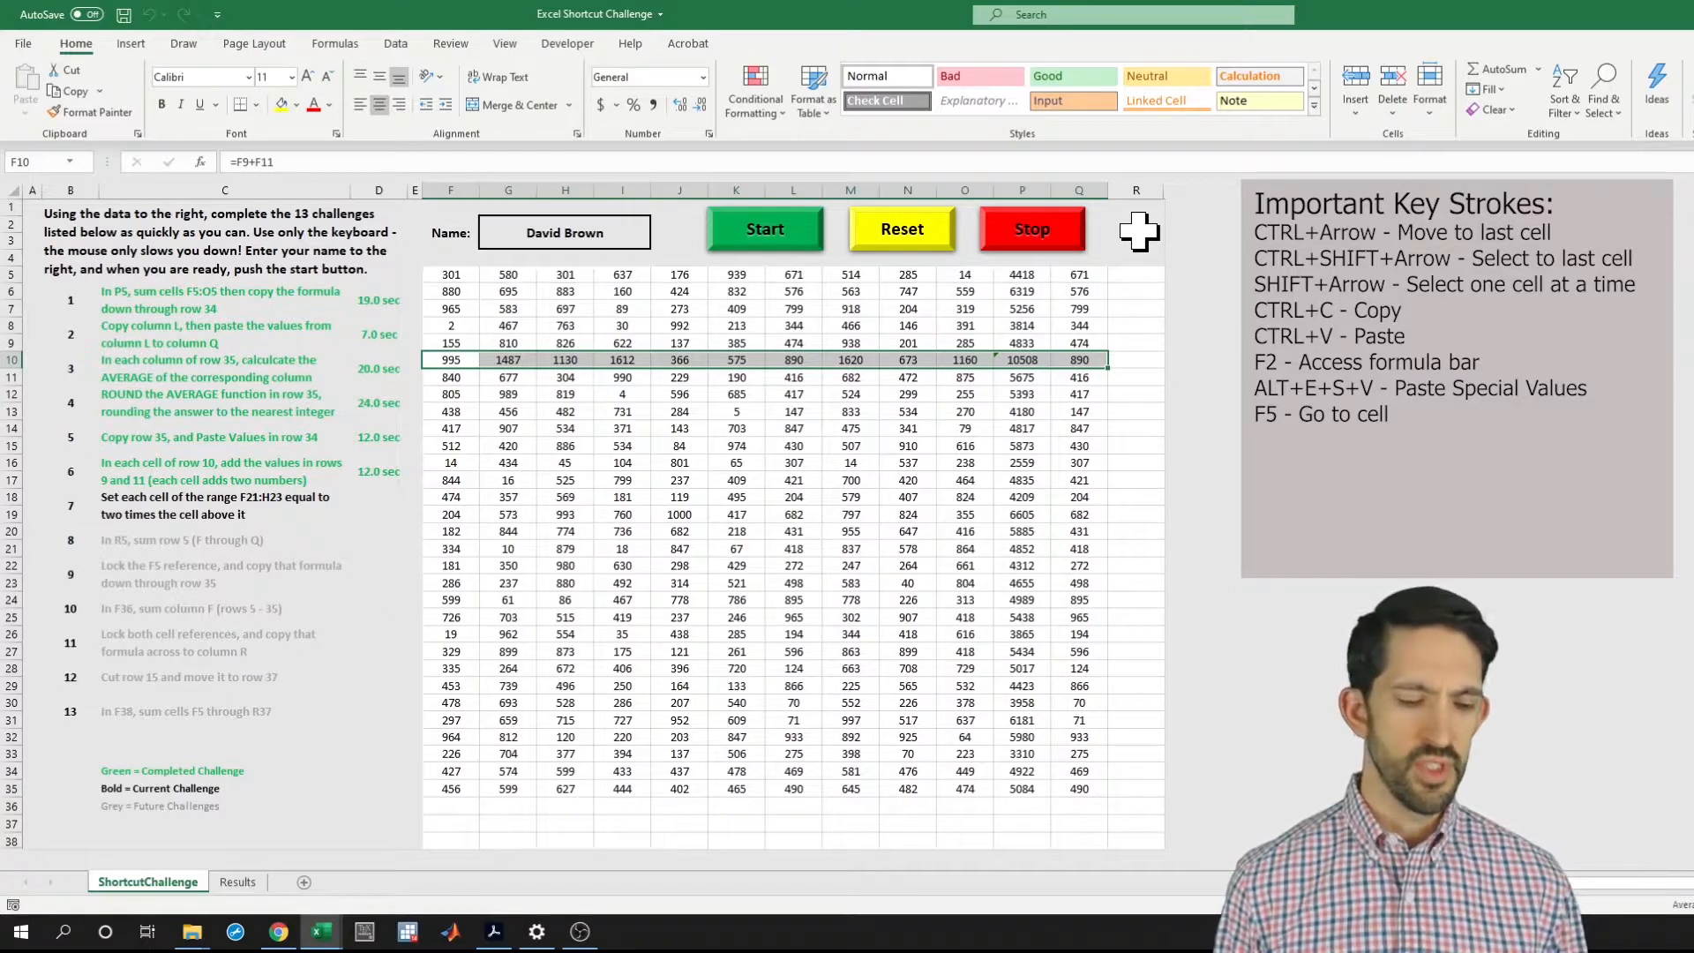
Go to F21 and replace its value with the formula =F20*2
key("F5")
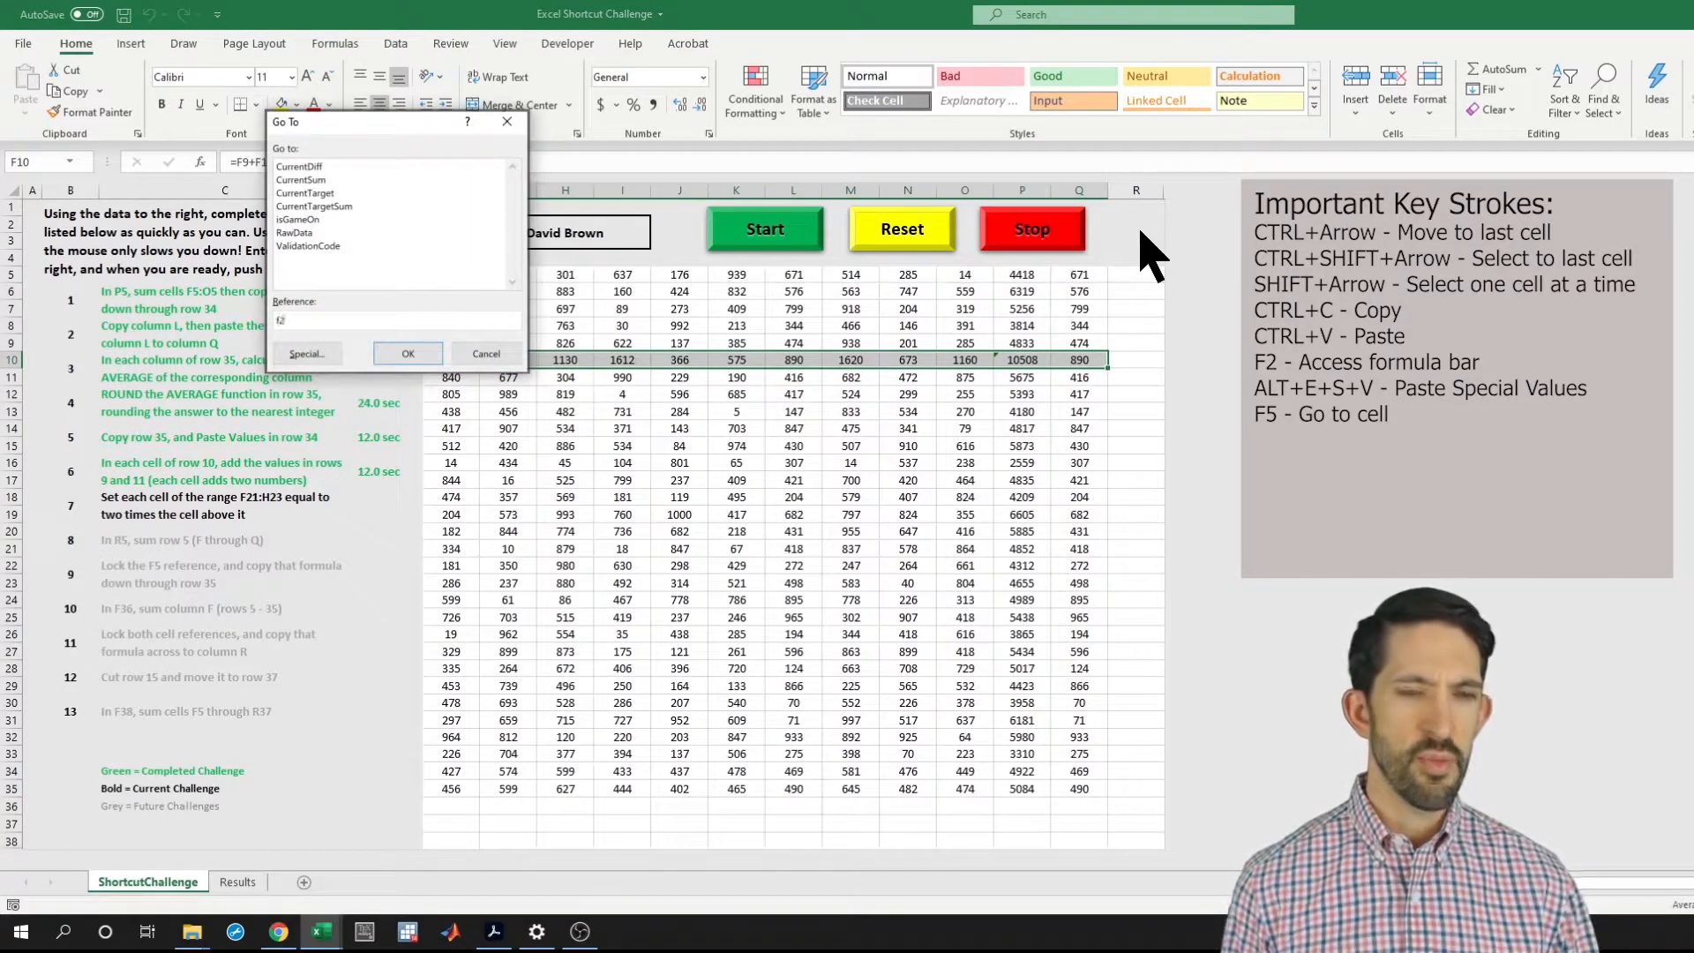
key("Return")
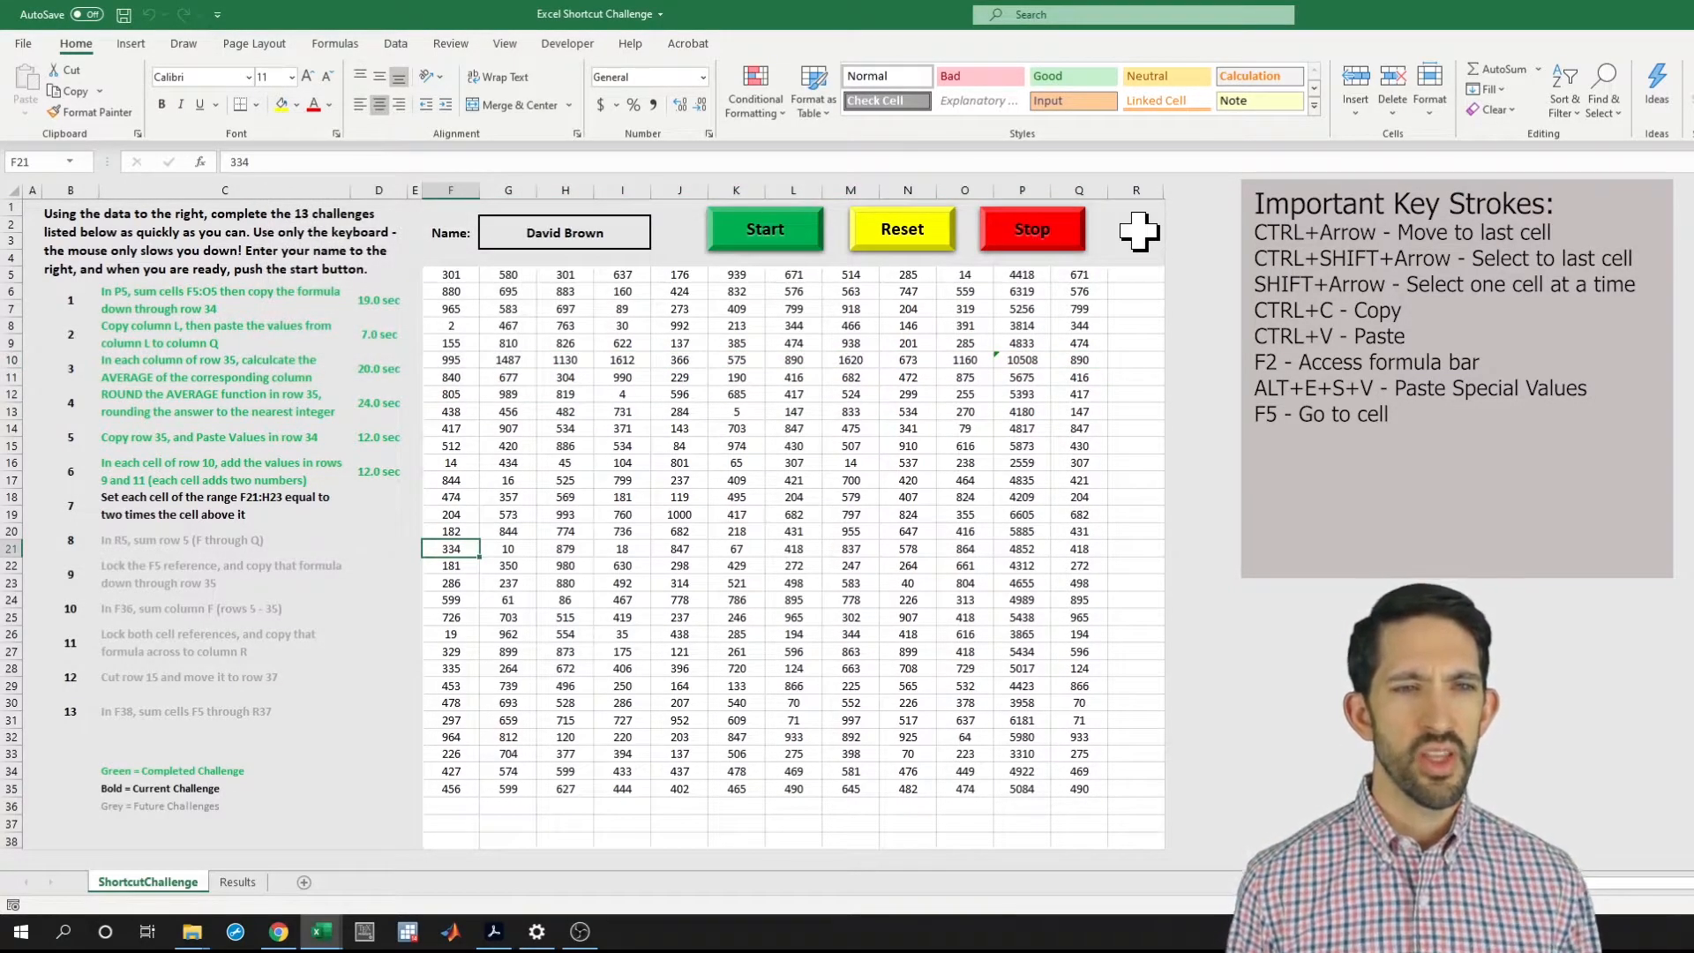
type("=")
key("Up")
type("*")
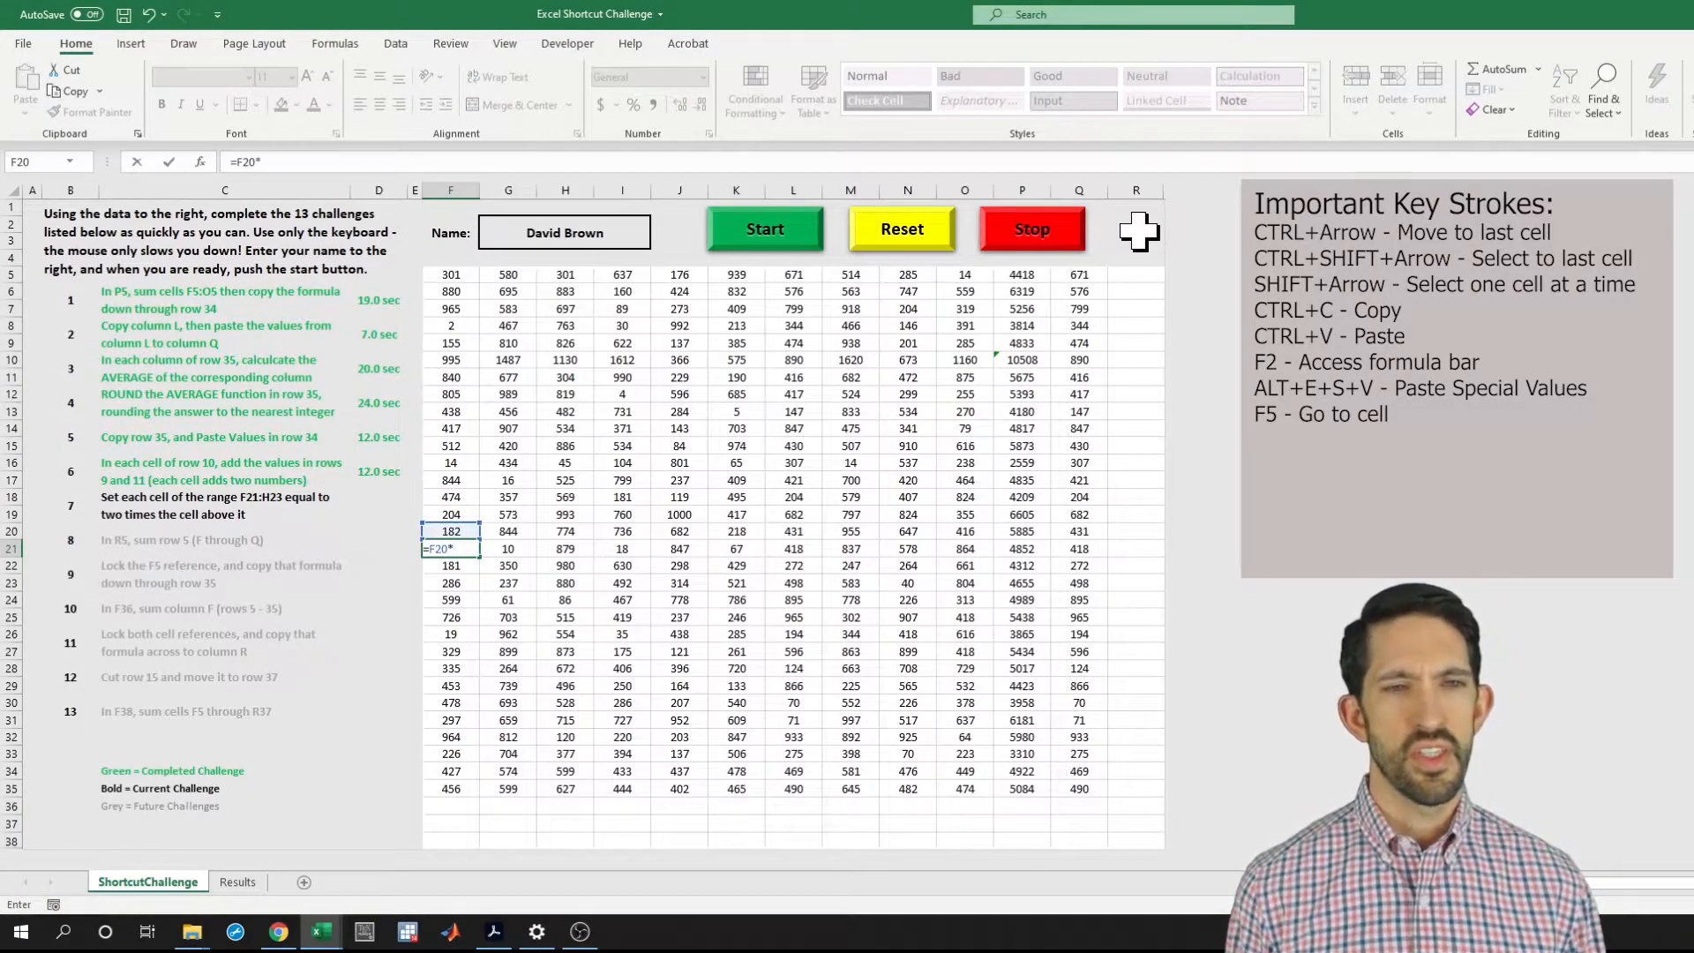
key("Return")
Copy the doubling formula from F21 into the whole range F21:H23
key("Up")
key("ctrl+c")
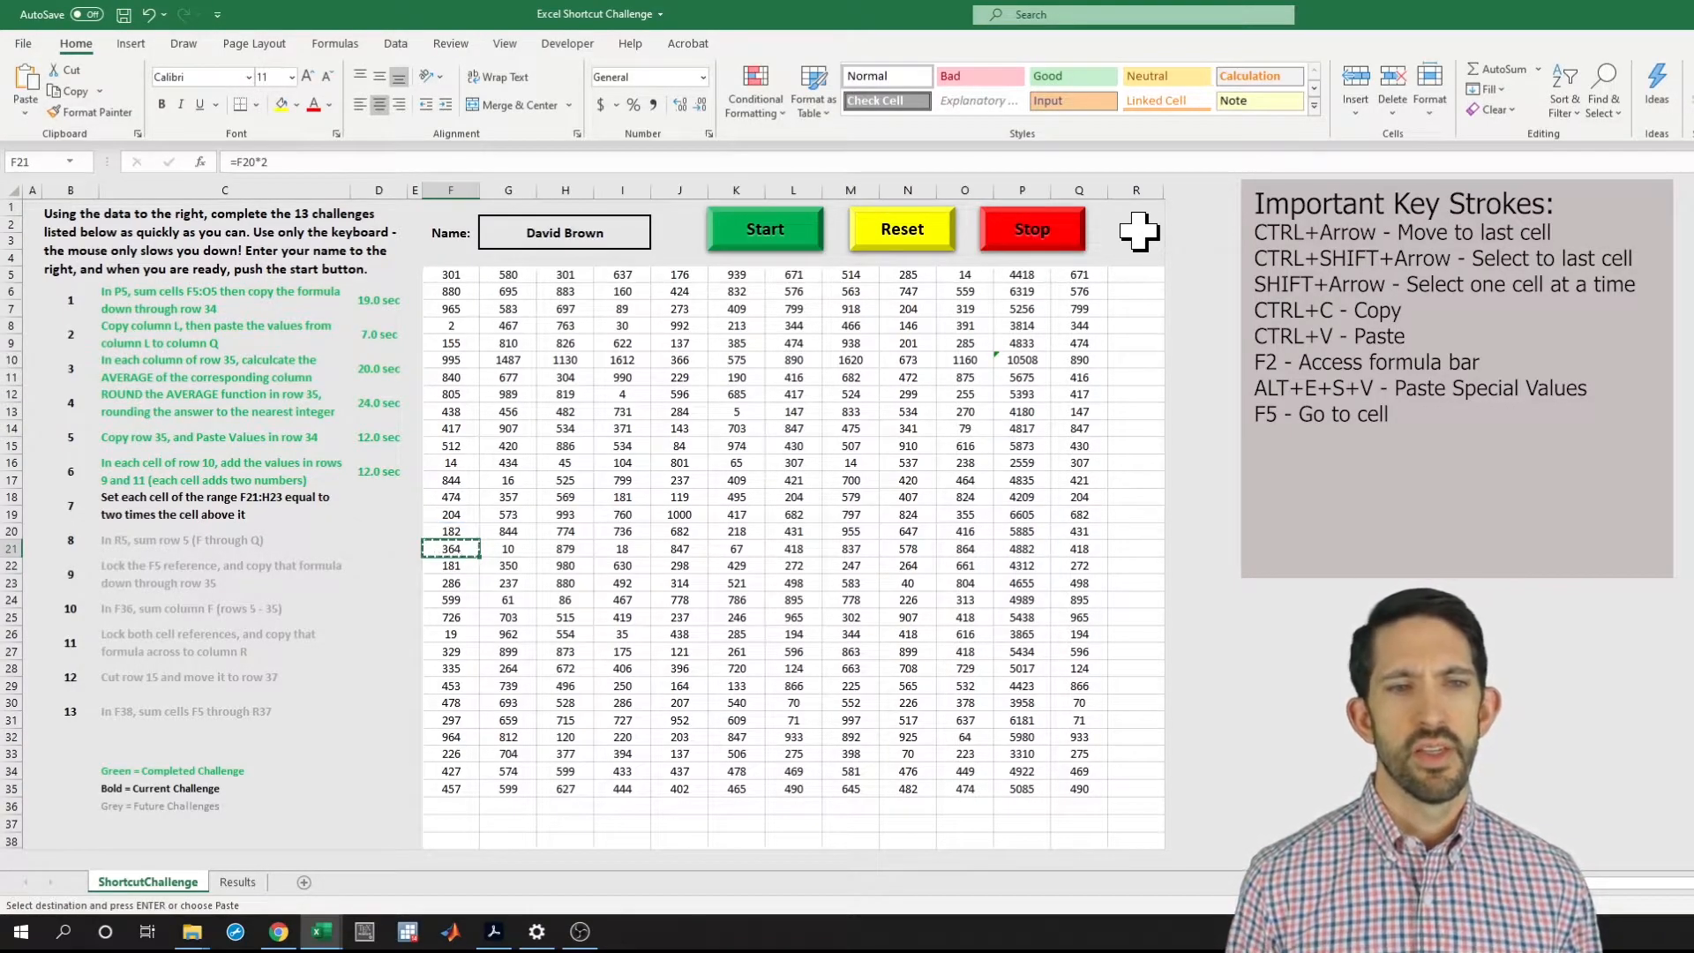
key("shift+Down")
key("shift+Down")
key("shift+Right")
key("shift+Right")
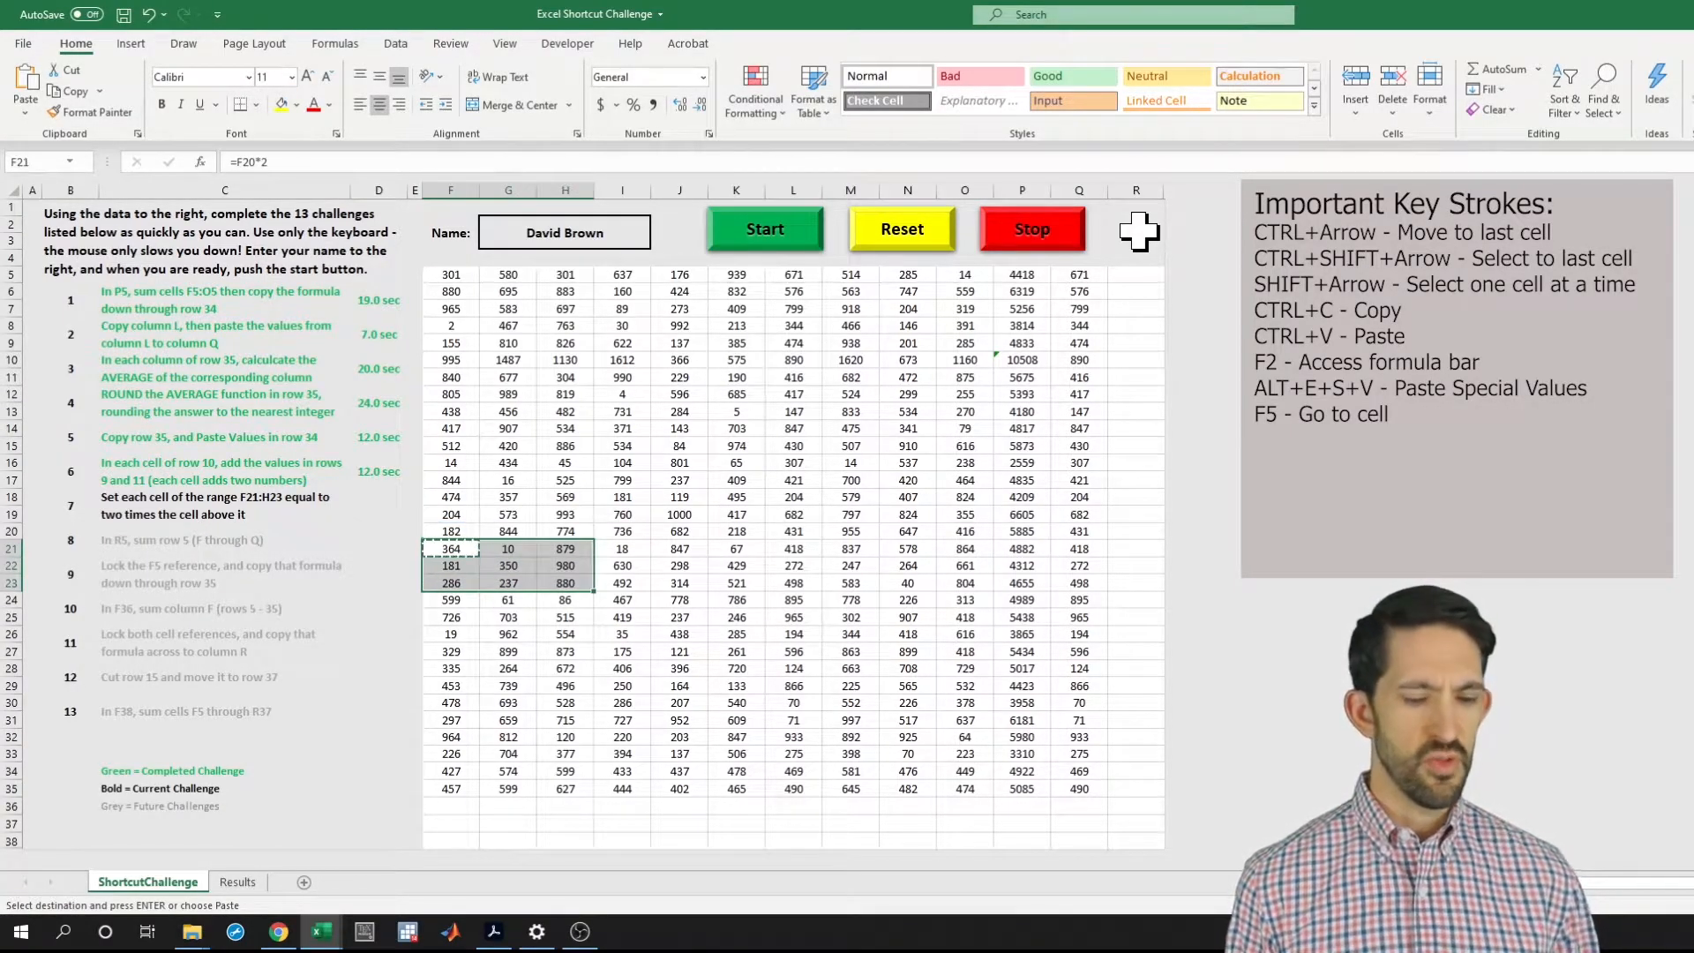
key("Return")
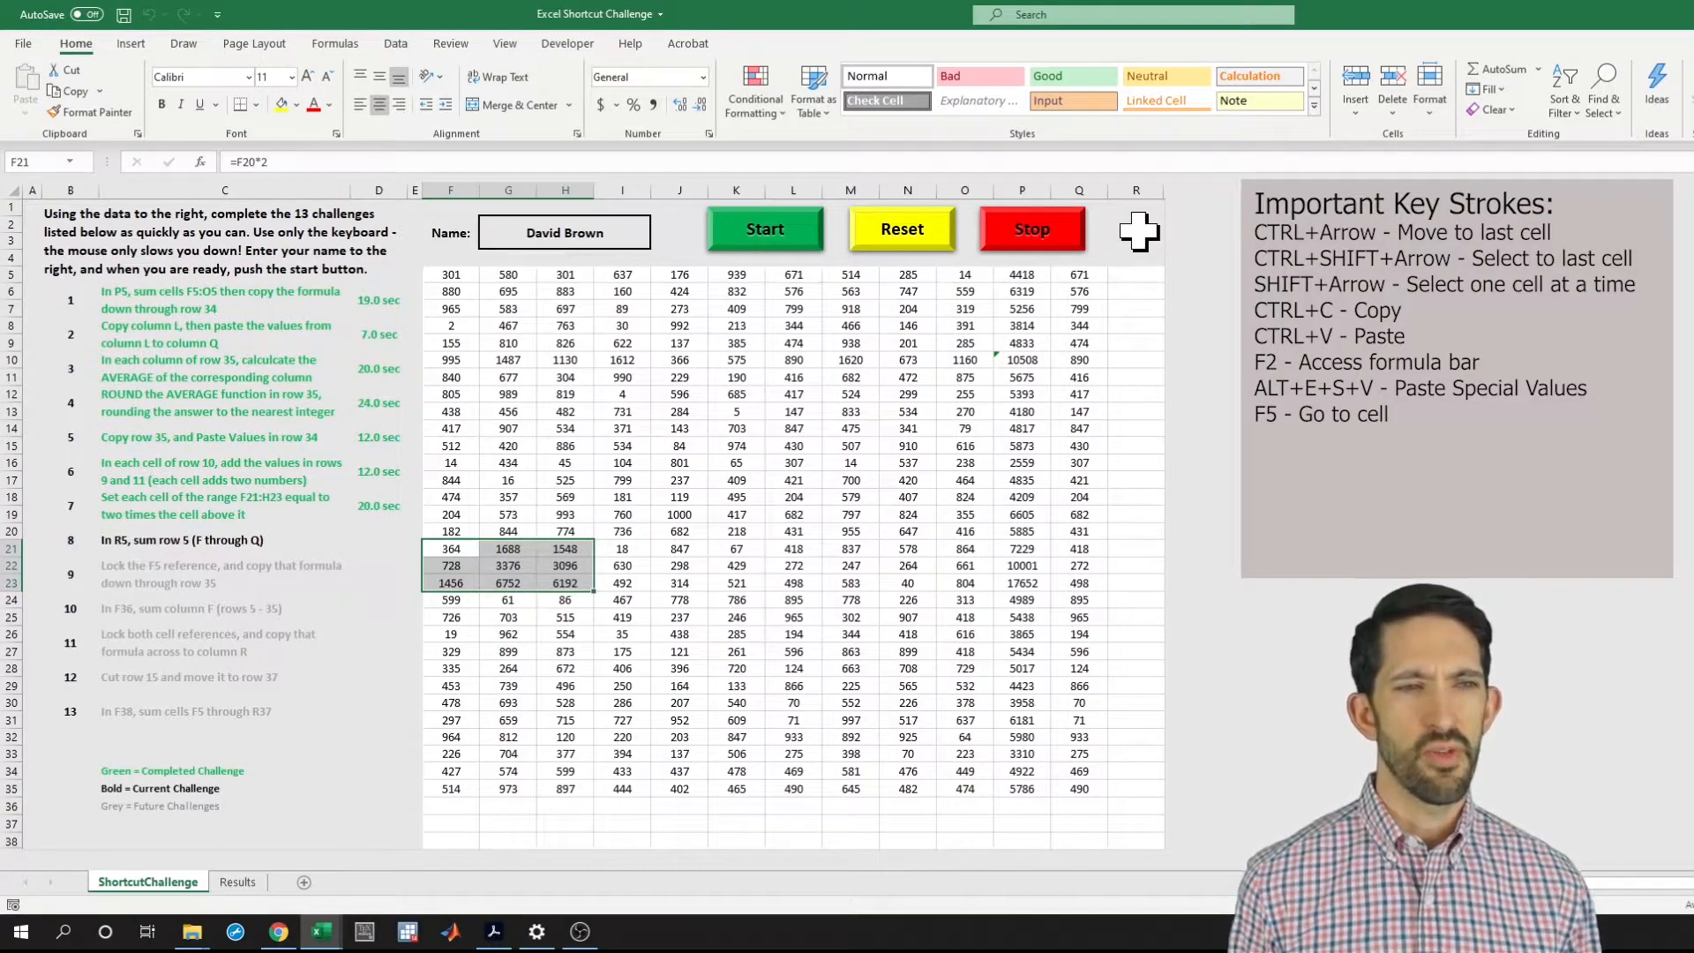
In R5, enter a SUM formula that totals F5:Q5
key("ctrl+Right")
key("ctrl+Up")
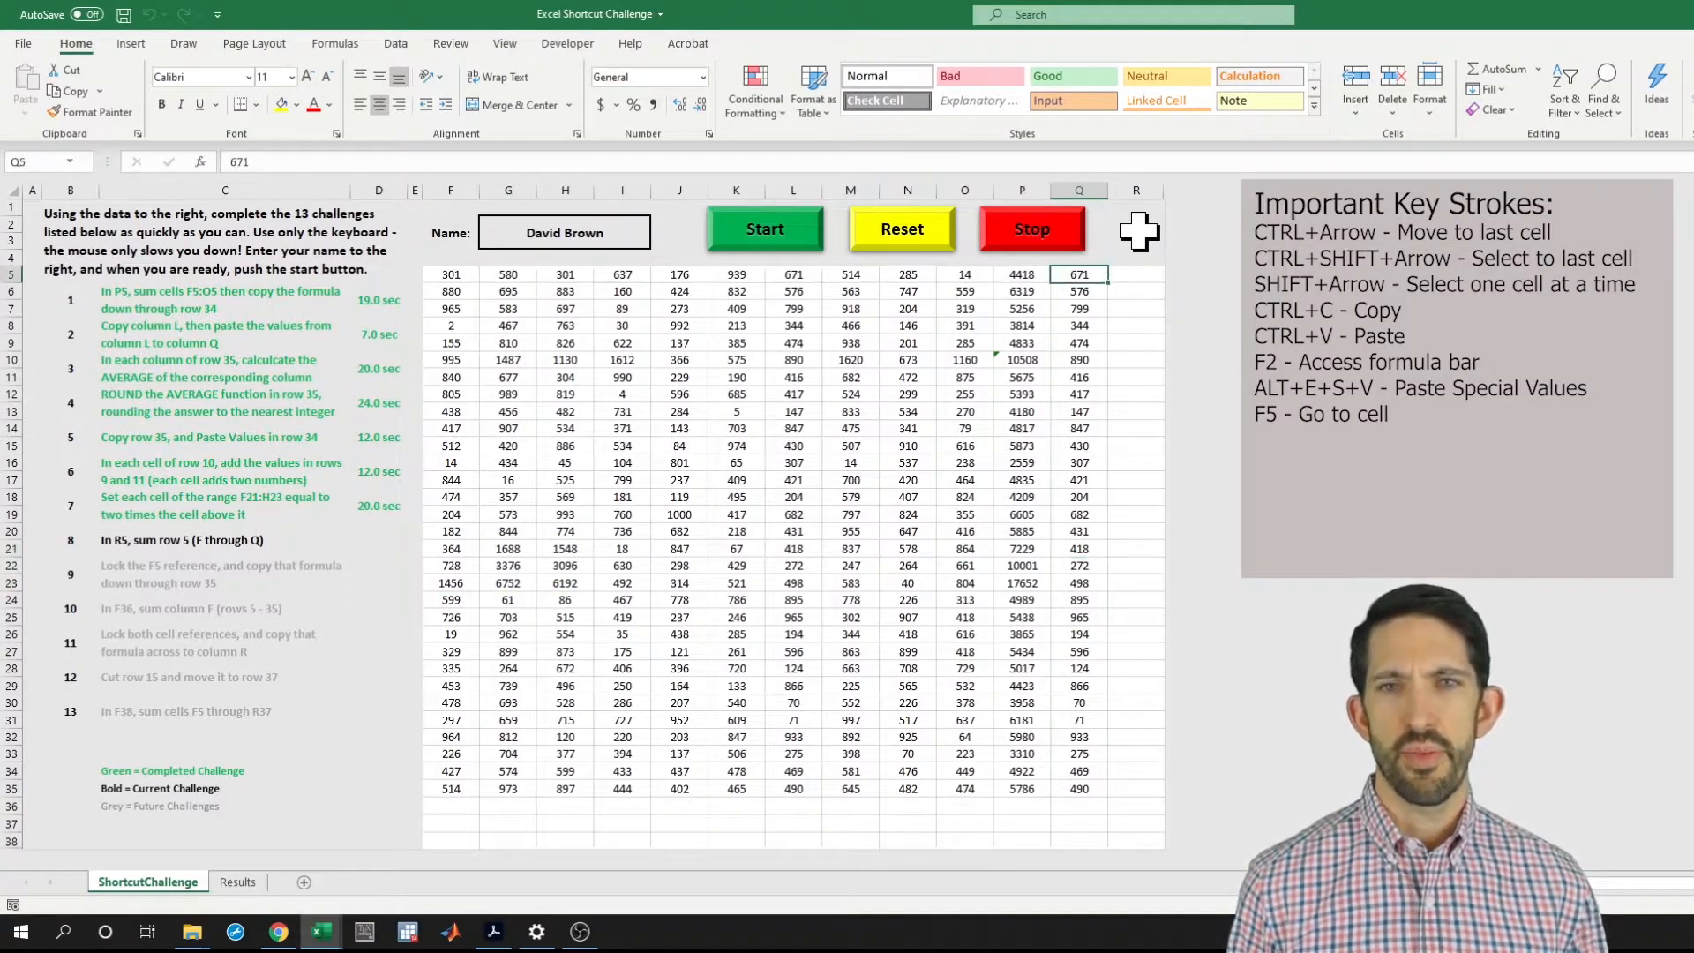
key("Right")
type("=sum(")
key("Left")
key("ctrl+shift+Left")
key("ctrl+Return")
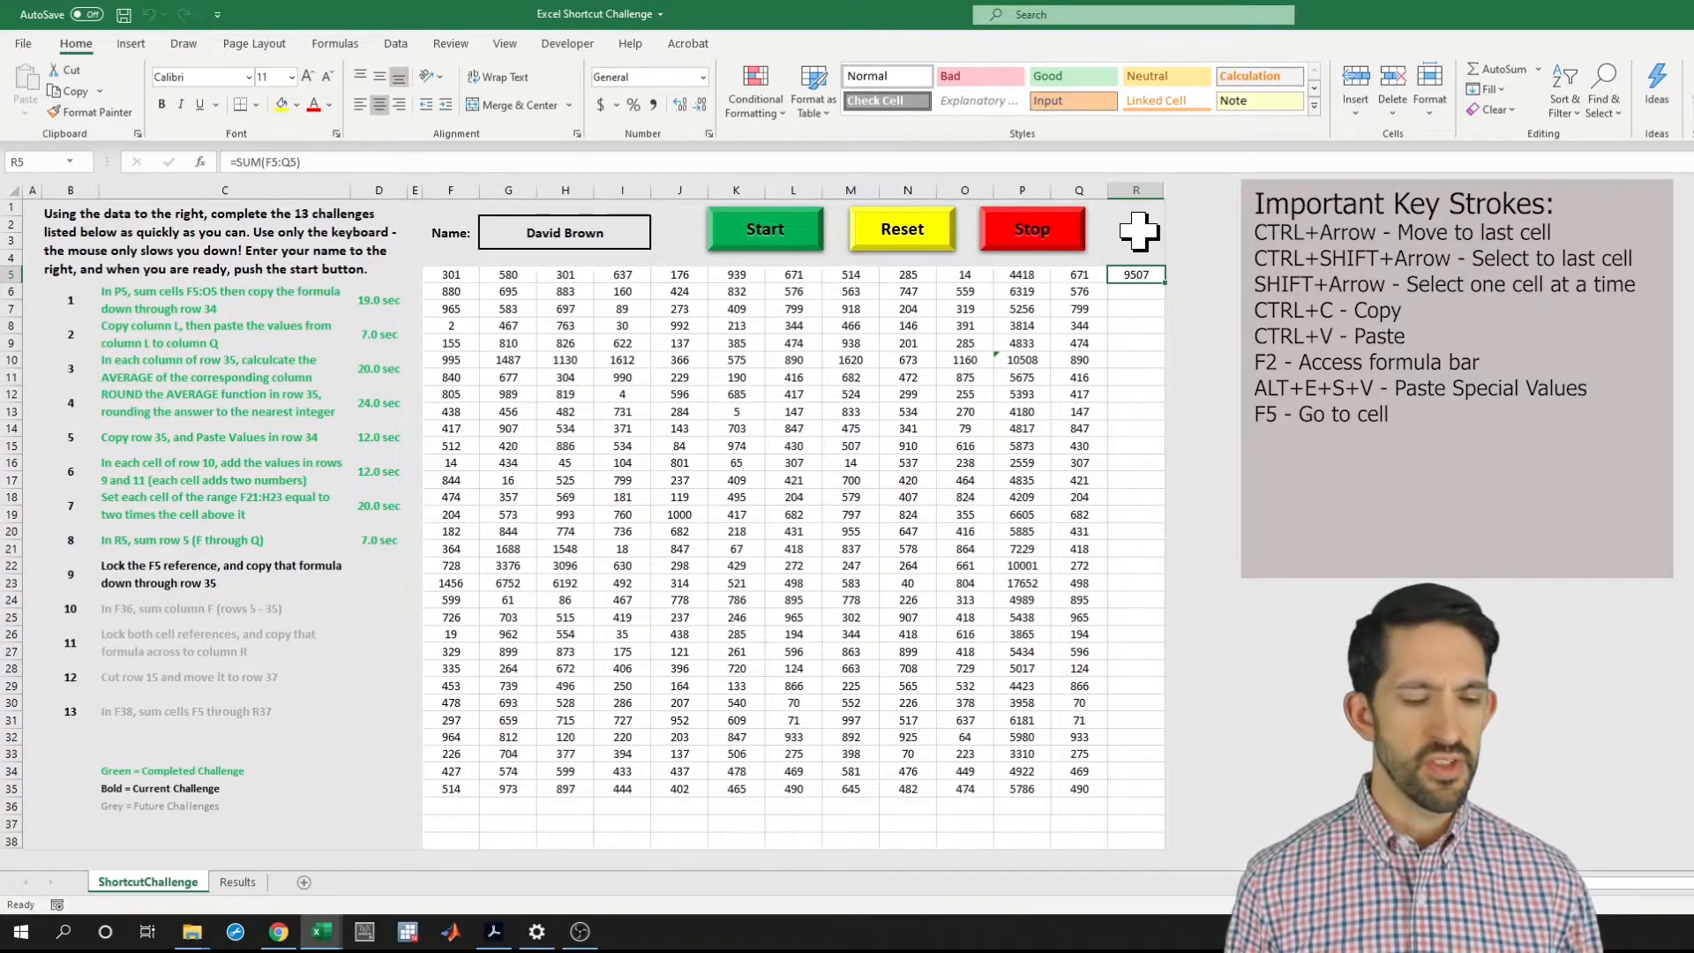
Lock the F5 reference in the R5 formula so it reads =SUM($F$5:Q5)
key("F2")
key("Left")
key("Left")
key("Left")
key("Left")
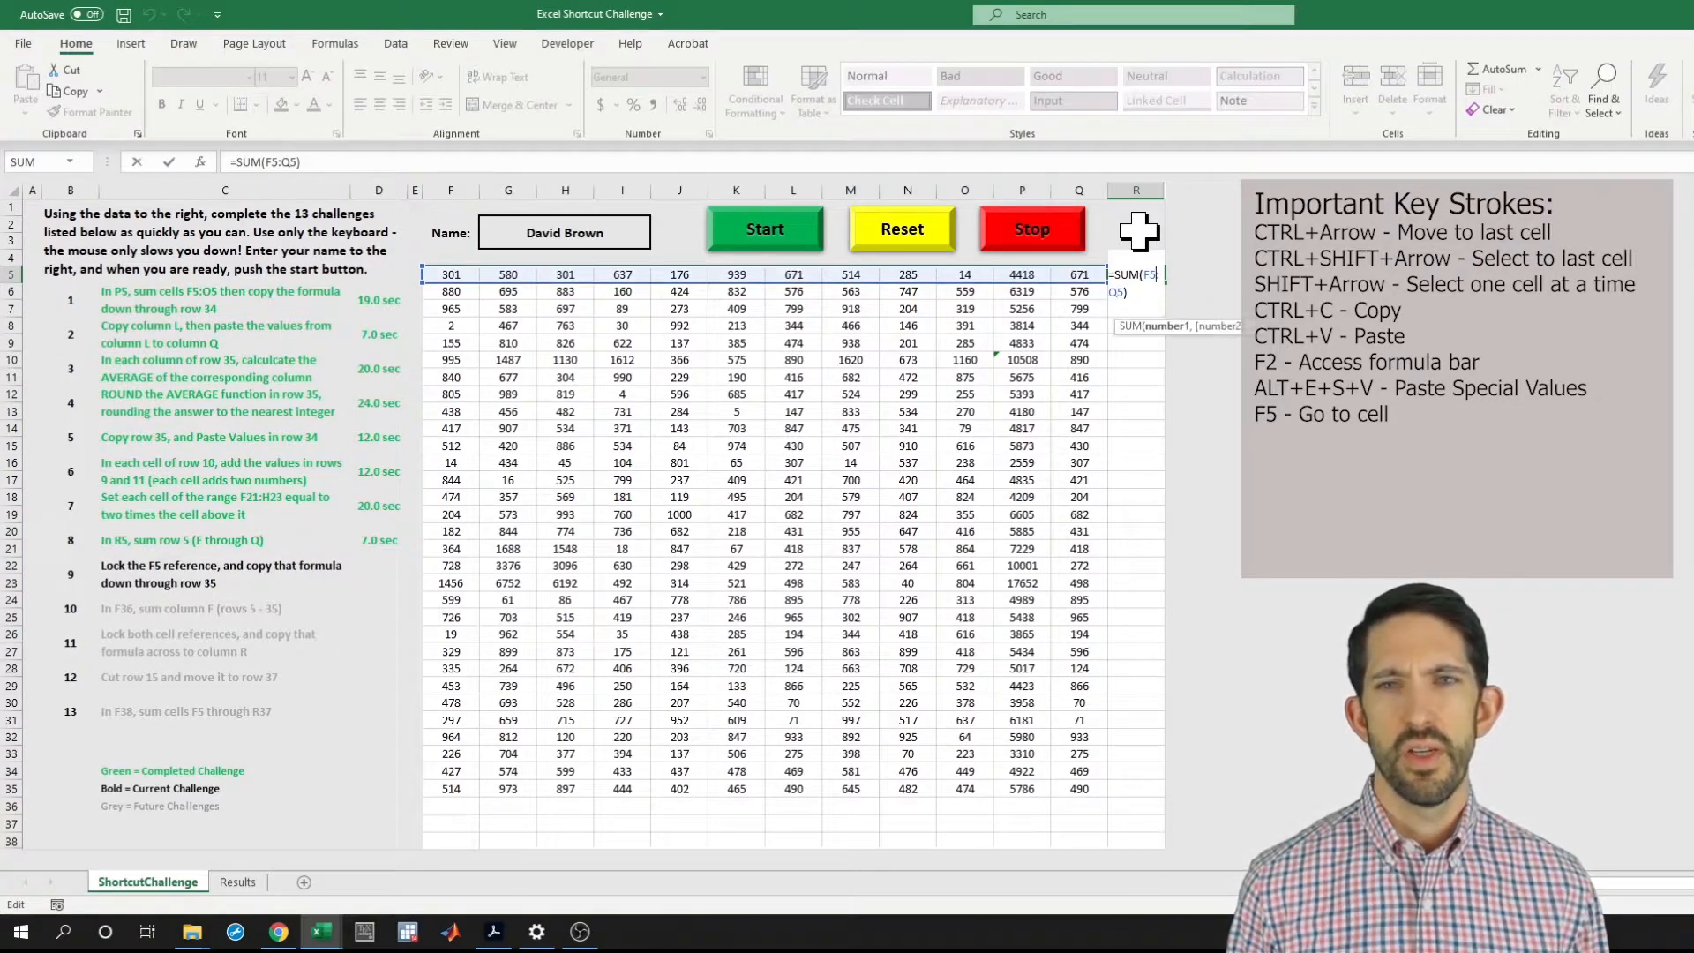
key("F4")
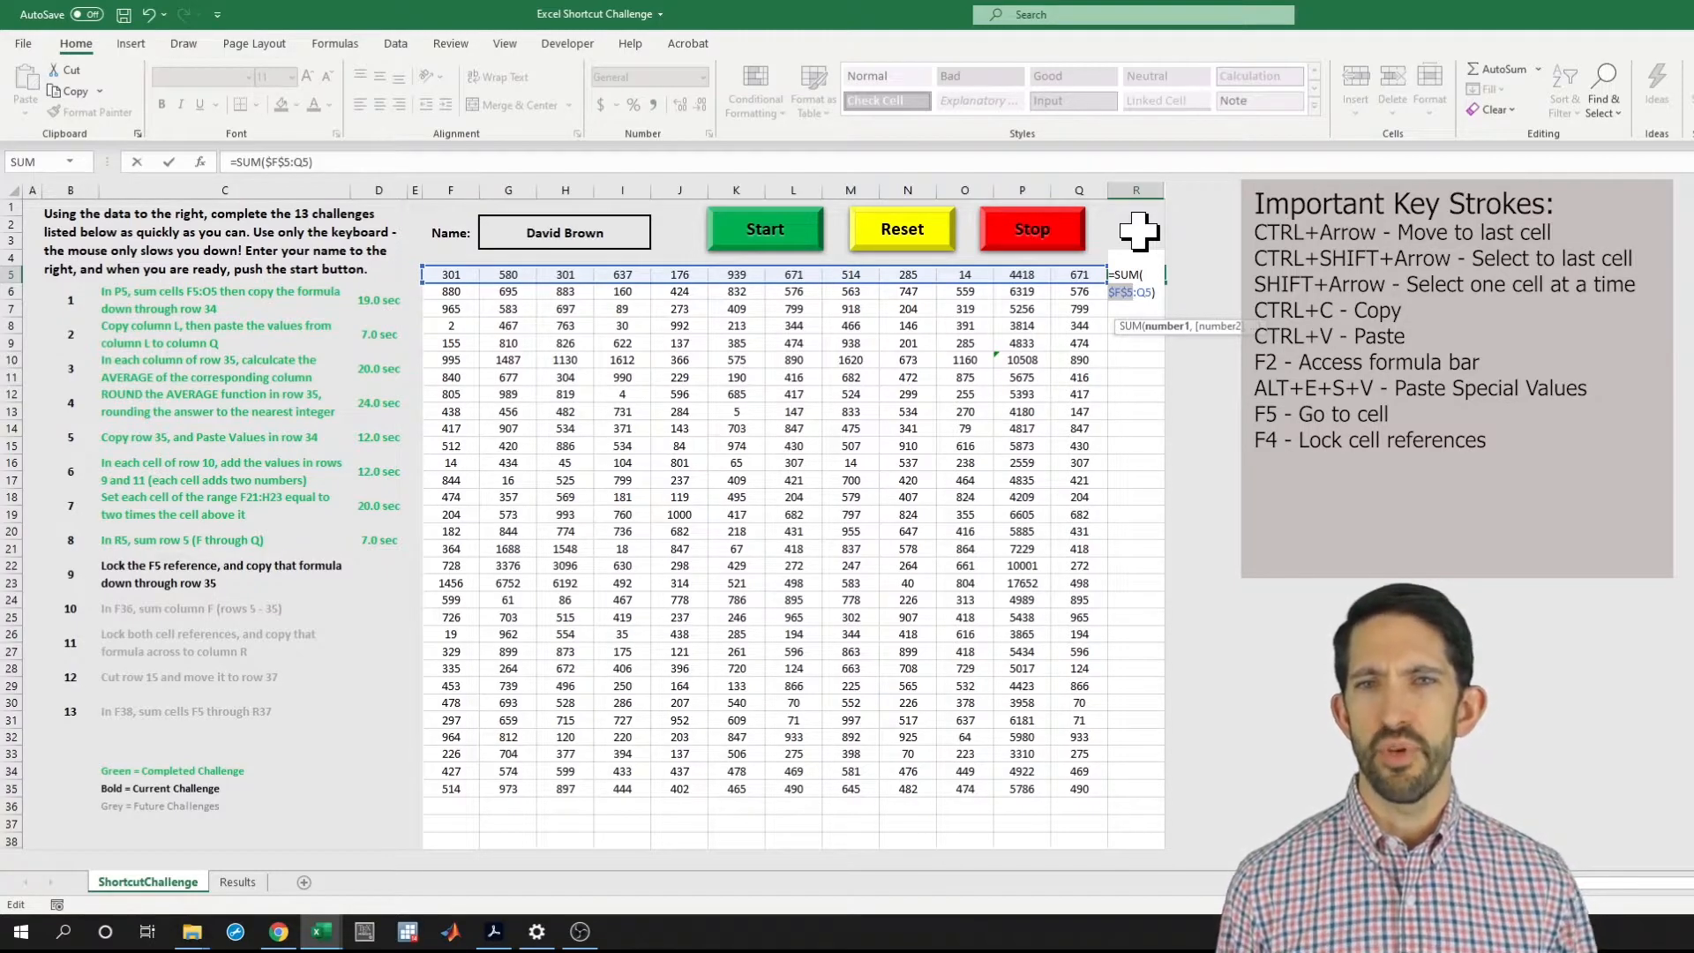
key("ctrl+Return")
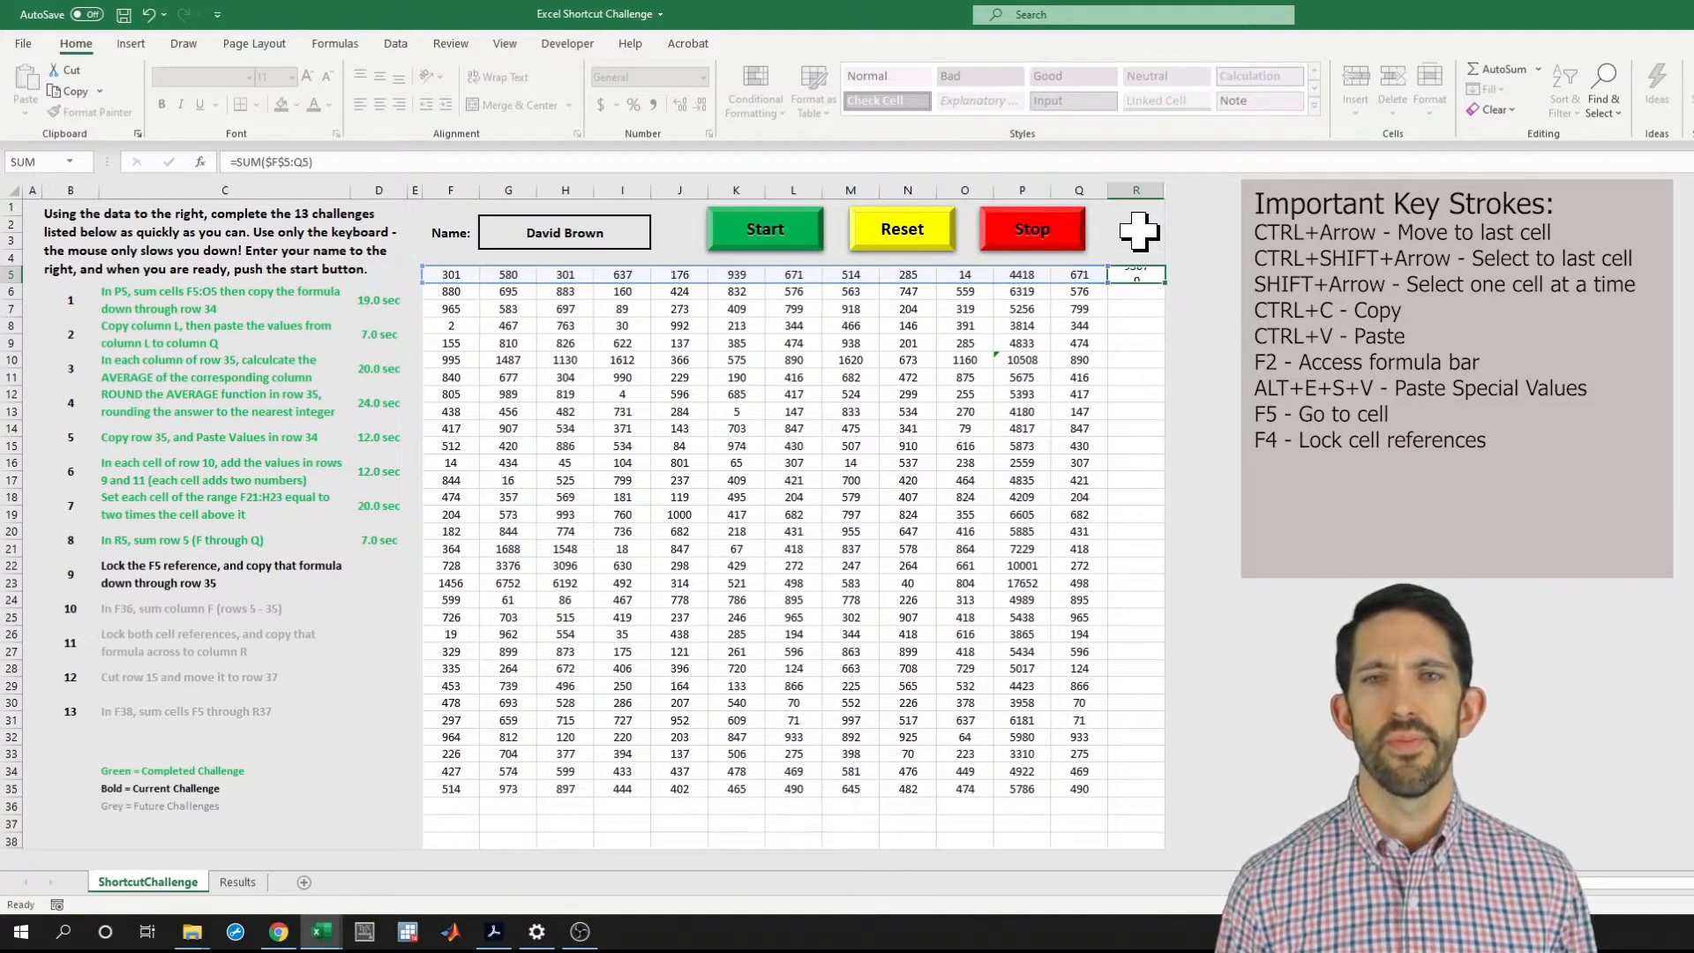
Copy the R5 sum formula down column R through row 35
key("ctrl+c")
key("ctrl+shift+Down")
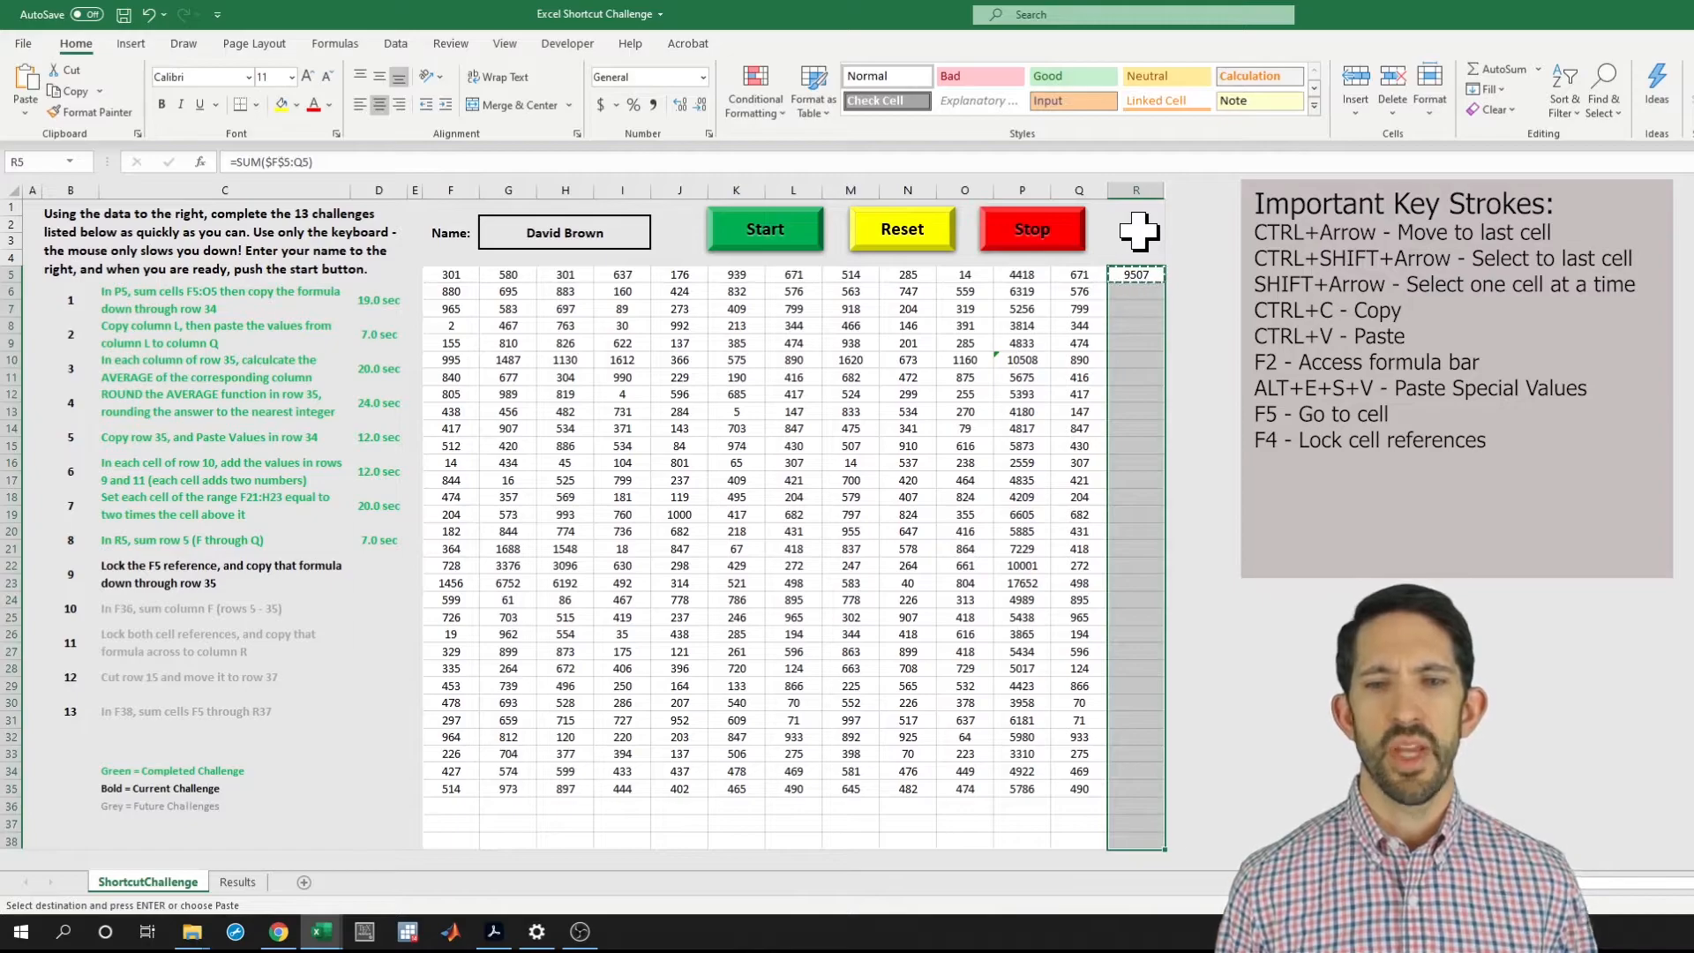
key("shift+Up")
key("shift+Up")
key("shift+Up")
key("Return")
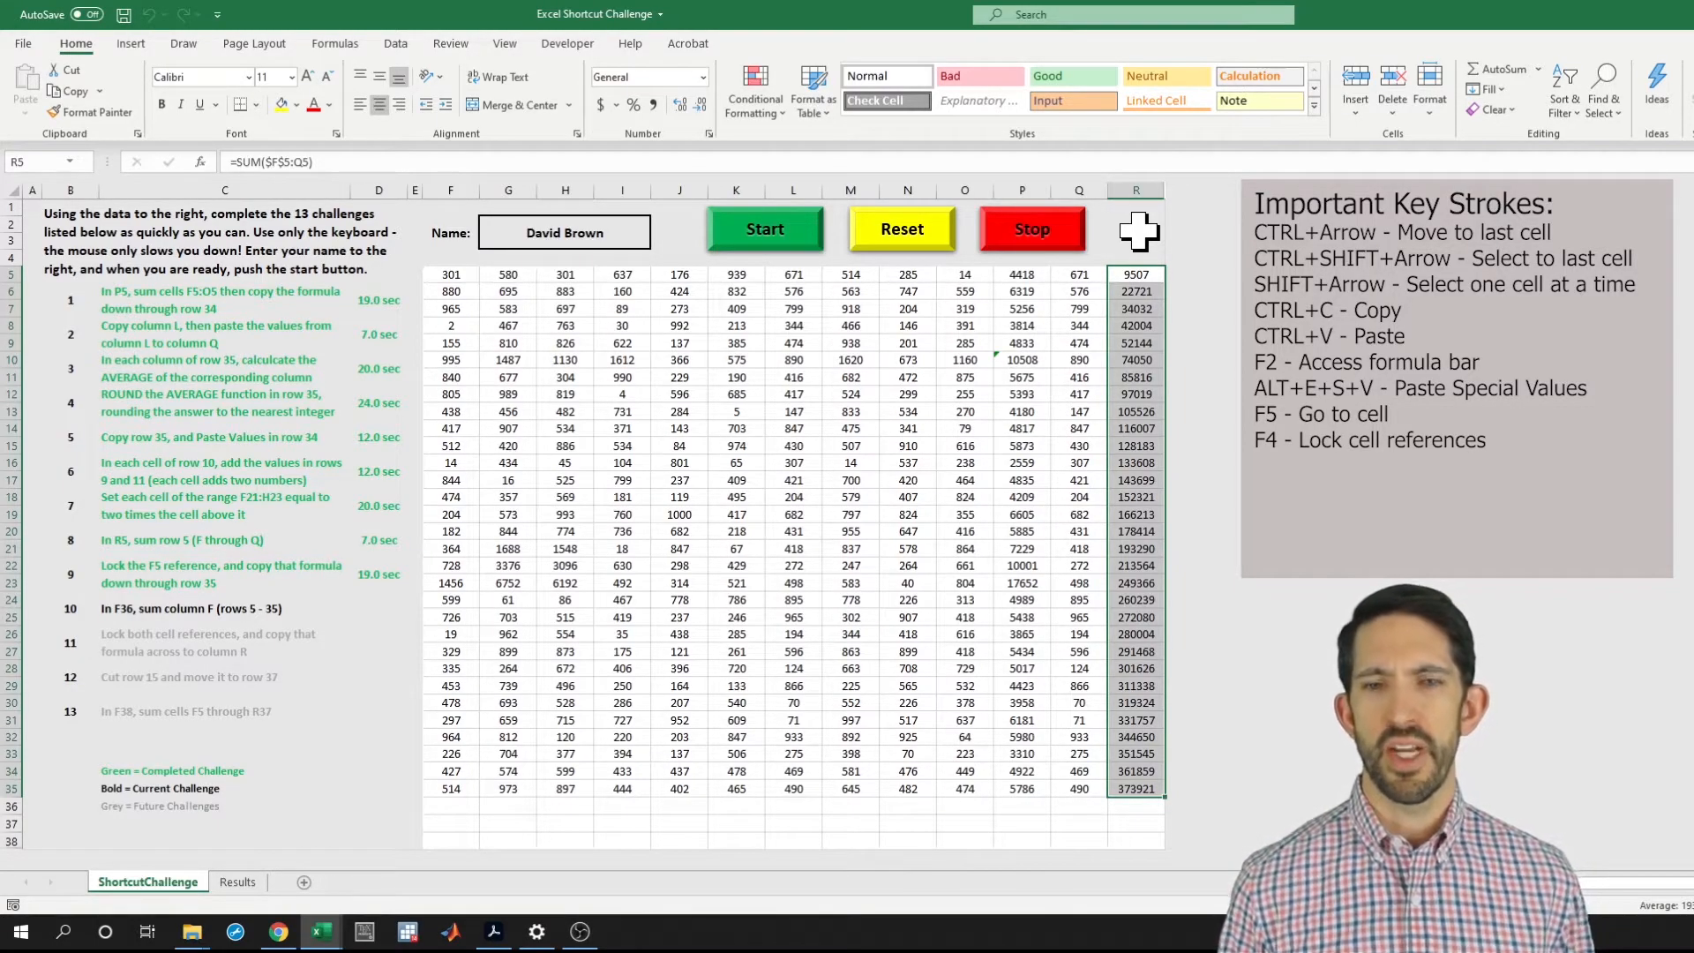
In F36, enter a SUM formula that totals F5:F35
key("Down")
key("ctrl+Left")
key("ctrl+Down")
key("Down")
type("=sum(")
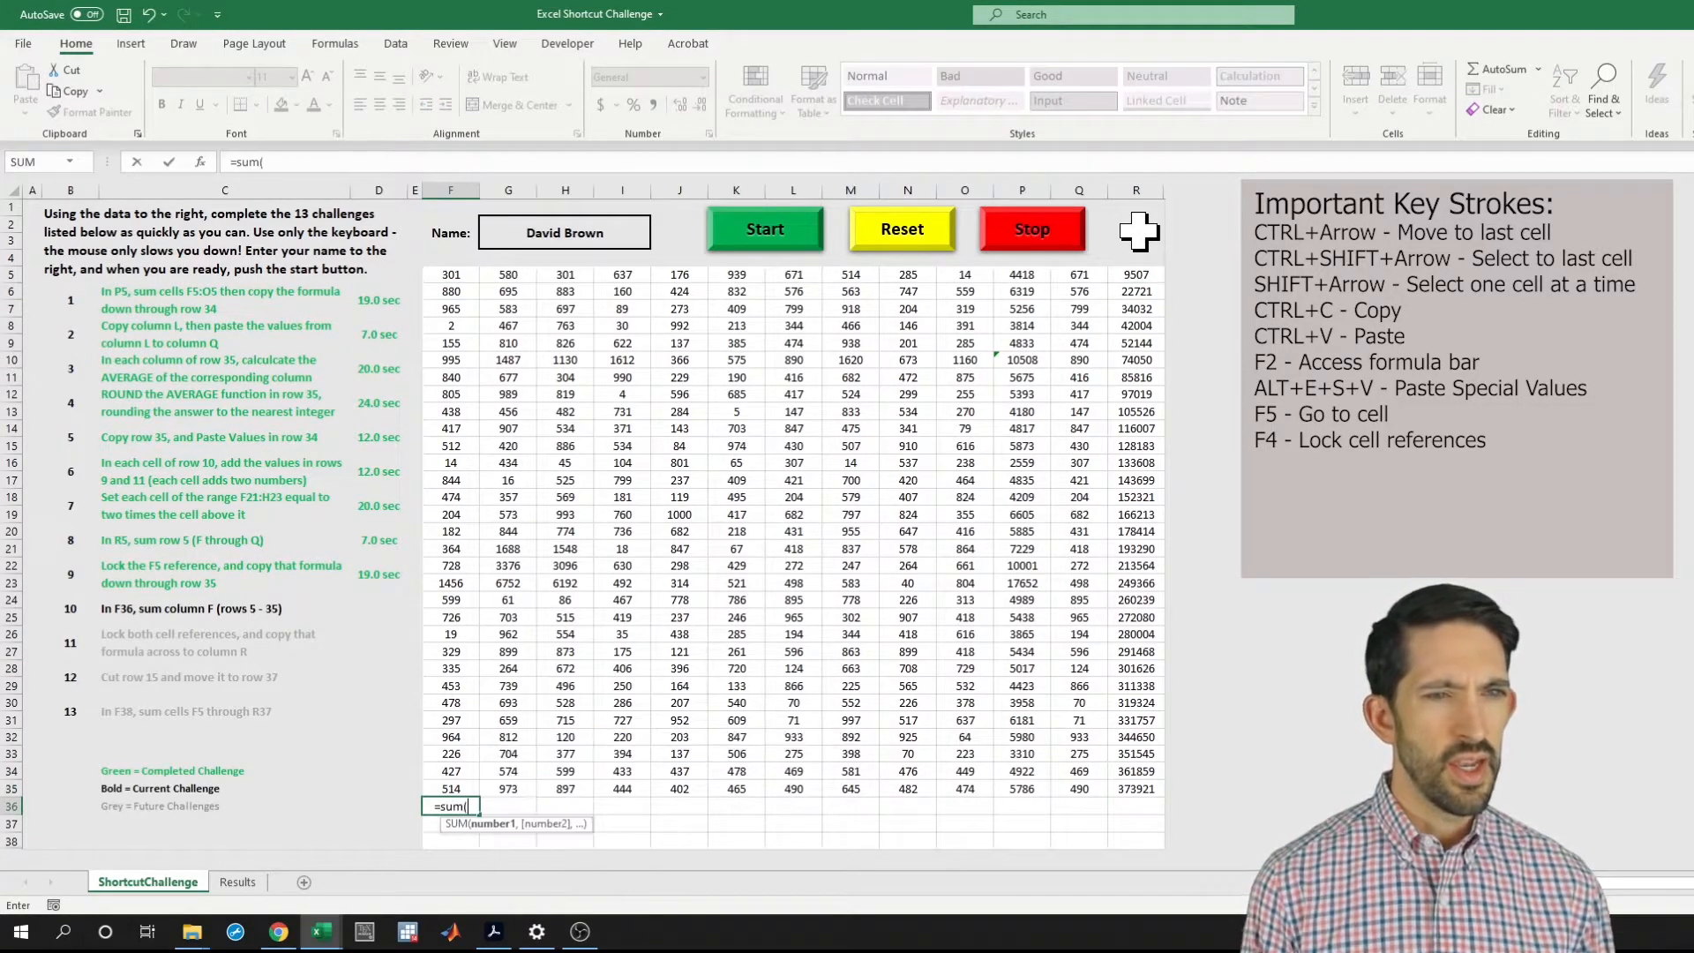
key("Up")
key("ctrl+shift+Up")
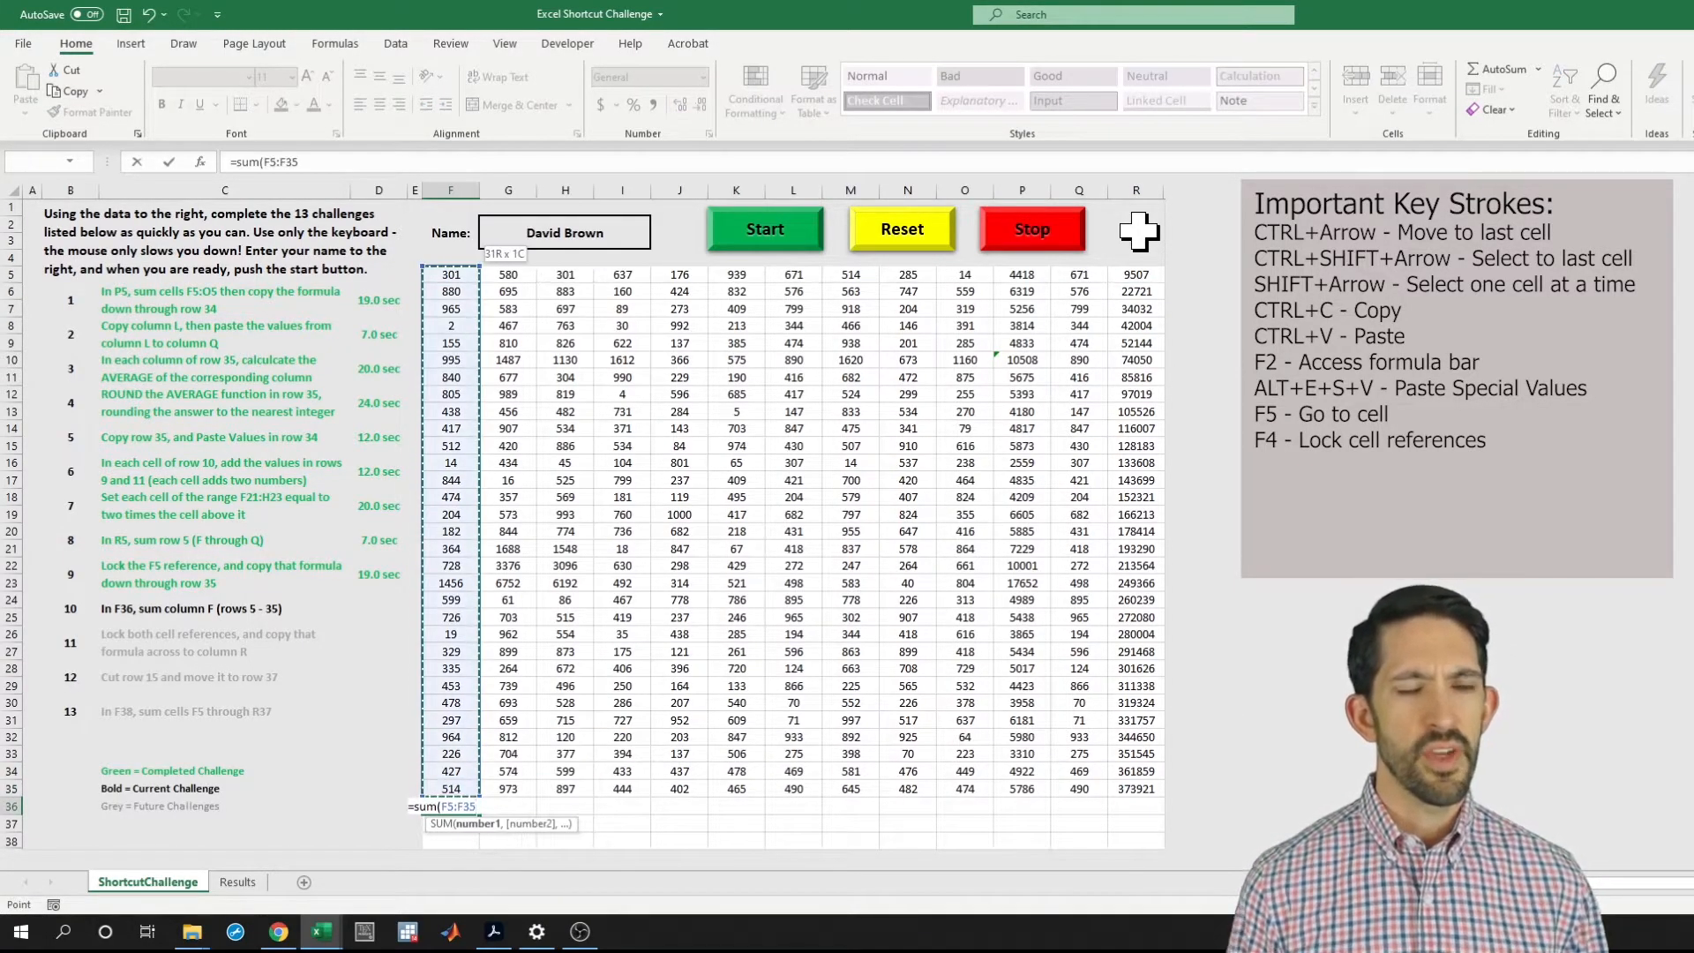
key("Return")
Lock both cell references in the F36 formula so it reads =SUM($F$5:$F$35)
key("Up")
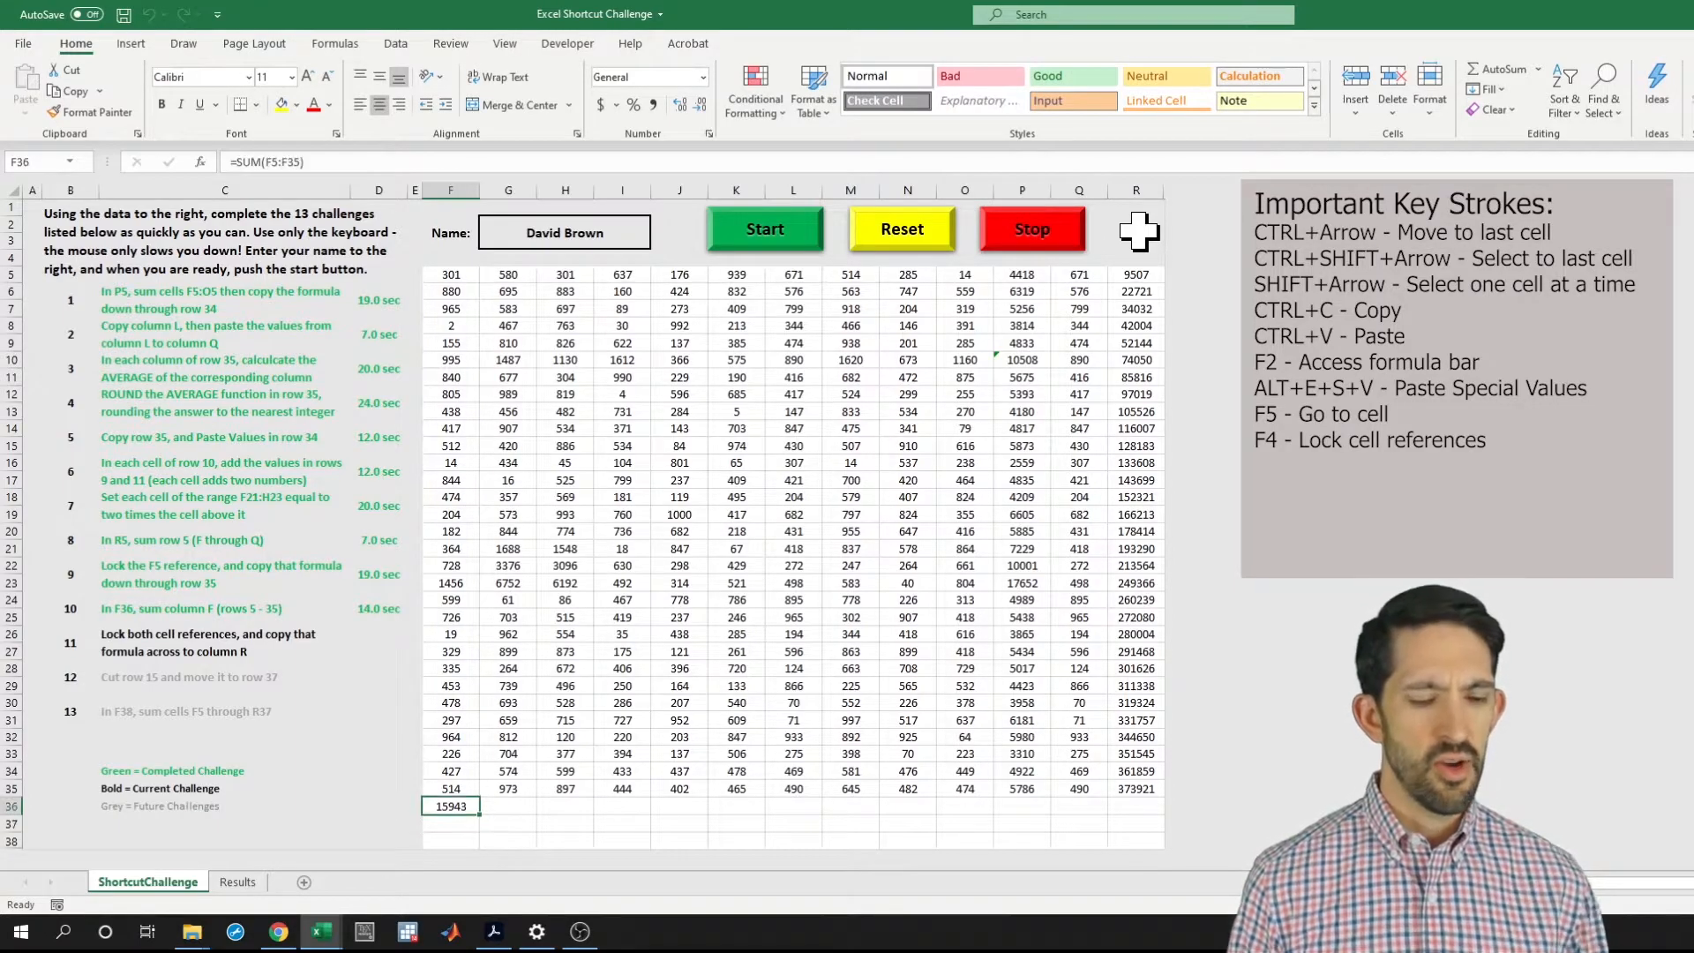
key("F2")
key("Left")
key("F4")
key("Left")
key("Left")
key("Left")
key("Left")
key("Left")
key("Left")
key("F4")
key("Return")
Copy the locked sum formula from F36 across row 36 through column R
key("Up")
key("ctrl+c")
key("ctrl+shift+Right")
key("Return")
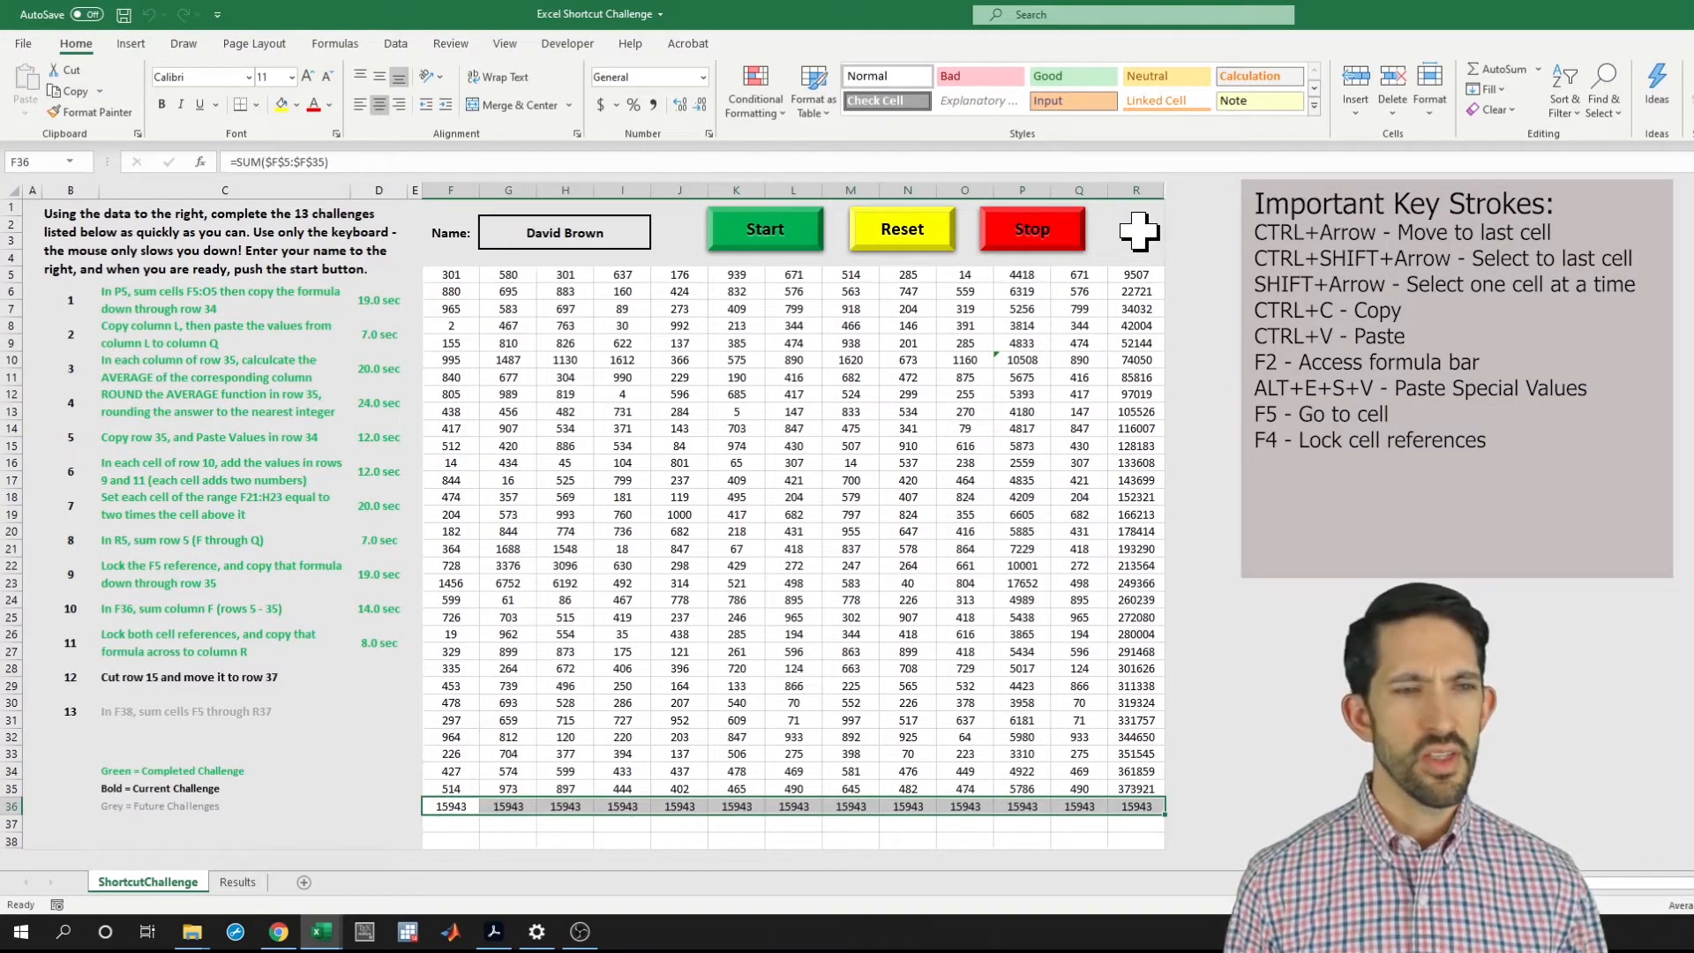
Cut the row 15 data in columns F through R and move it to row 37 starting at F37
key("Up")
key("Up")
key("Up")
key("Up")
key("Up")
key("Up")
key("Up")
key("Up")
key("Up")
key("Up")
key("Up")
key("Up")
key("Up")
key("Up")
key("Up")
key("Up")
key("Up")
key("Up")
key("Up")
key("Up")
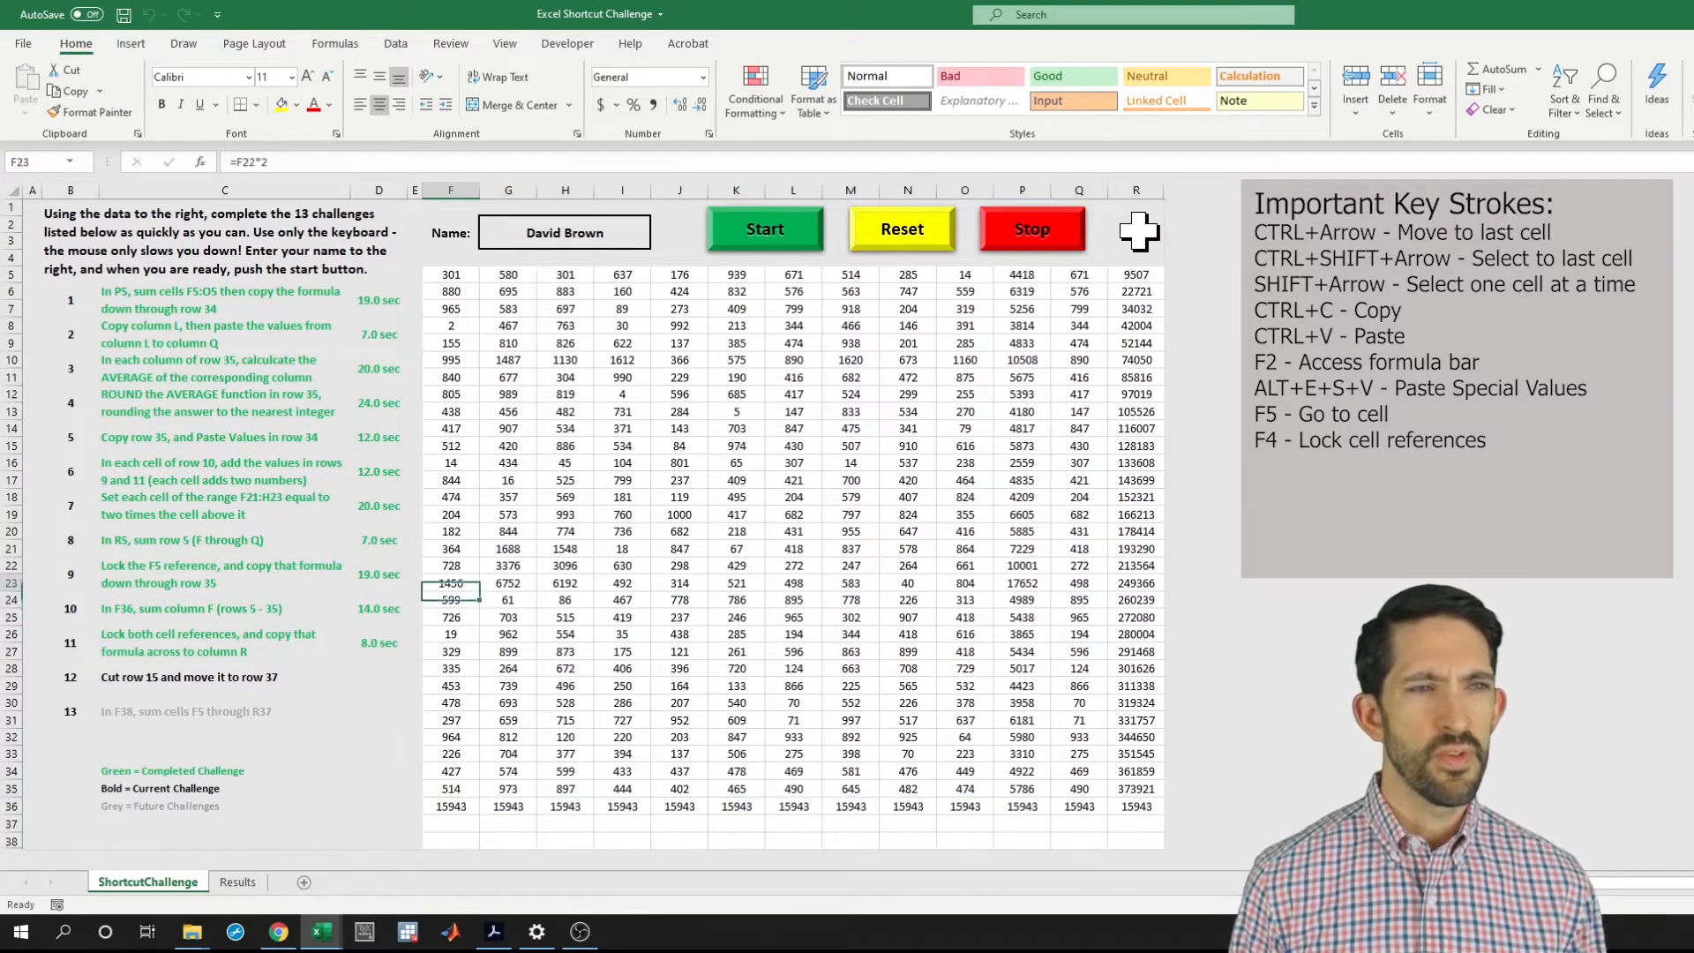
key("ctrl+shift+Right")
key("ctrl+x")
key("ctrl+Down")
key("Down")
key("Return")
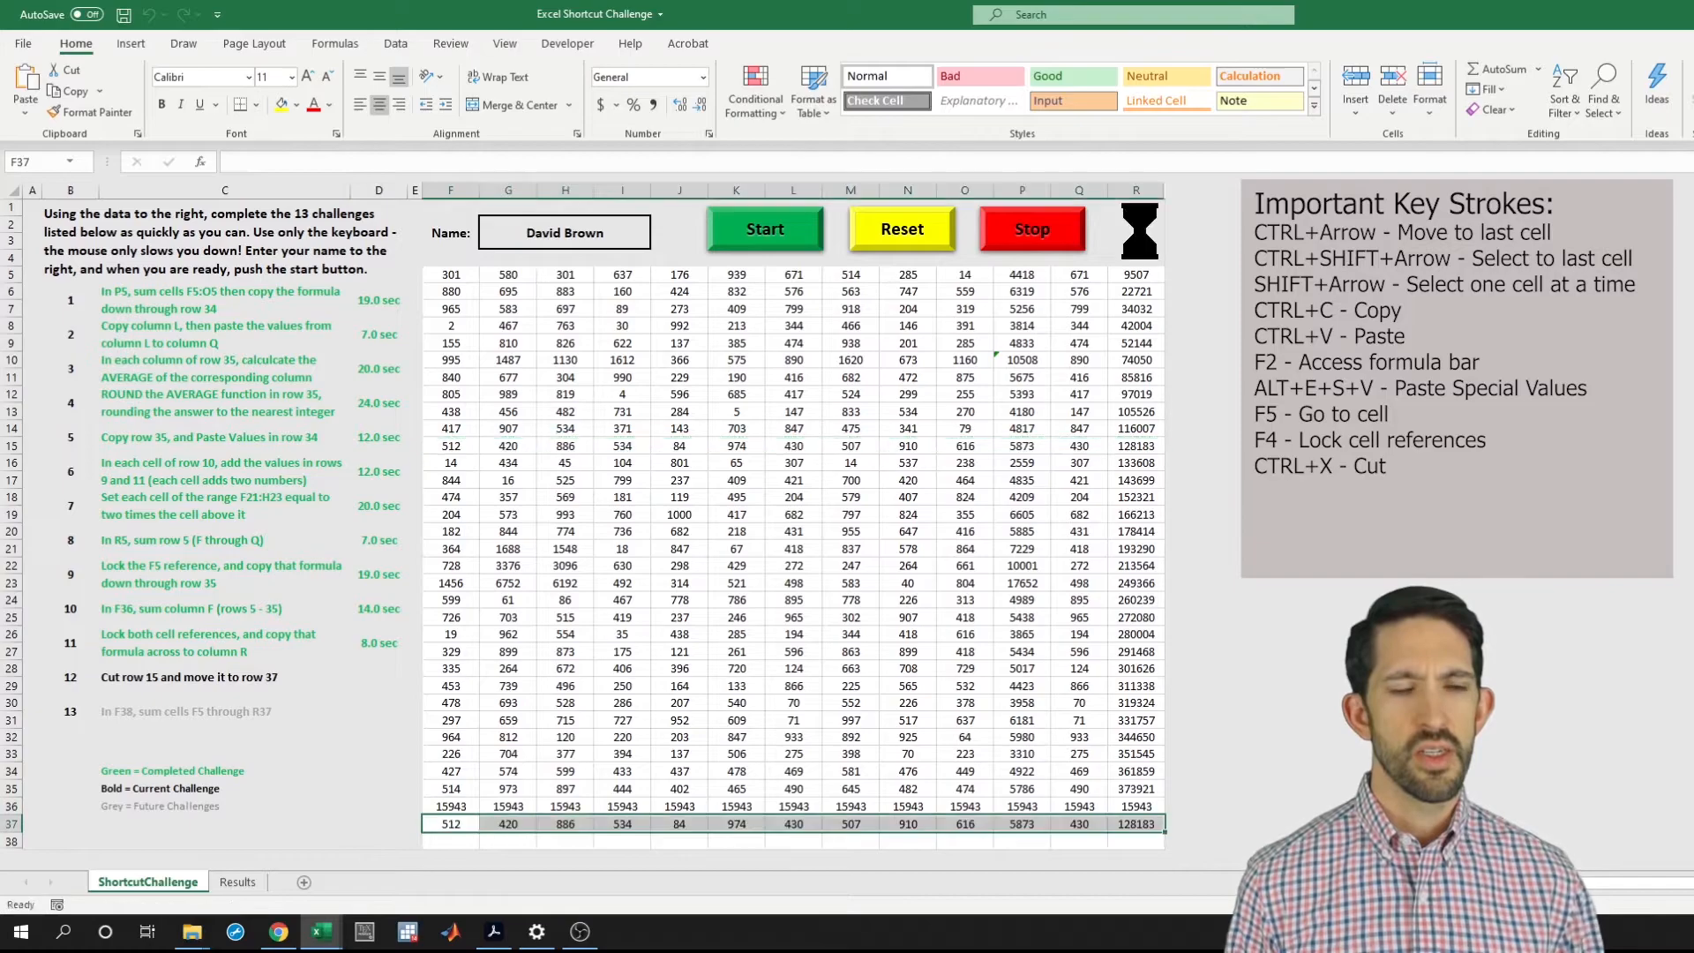
In F38, enter a SUM formula that totals F5:R37
key("Down")
type("=sum(")
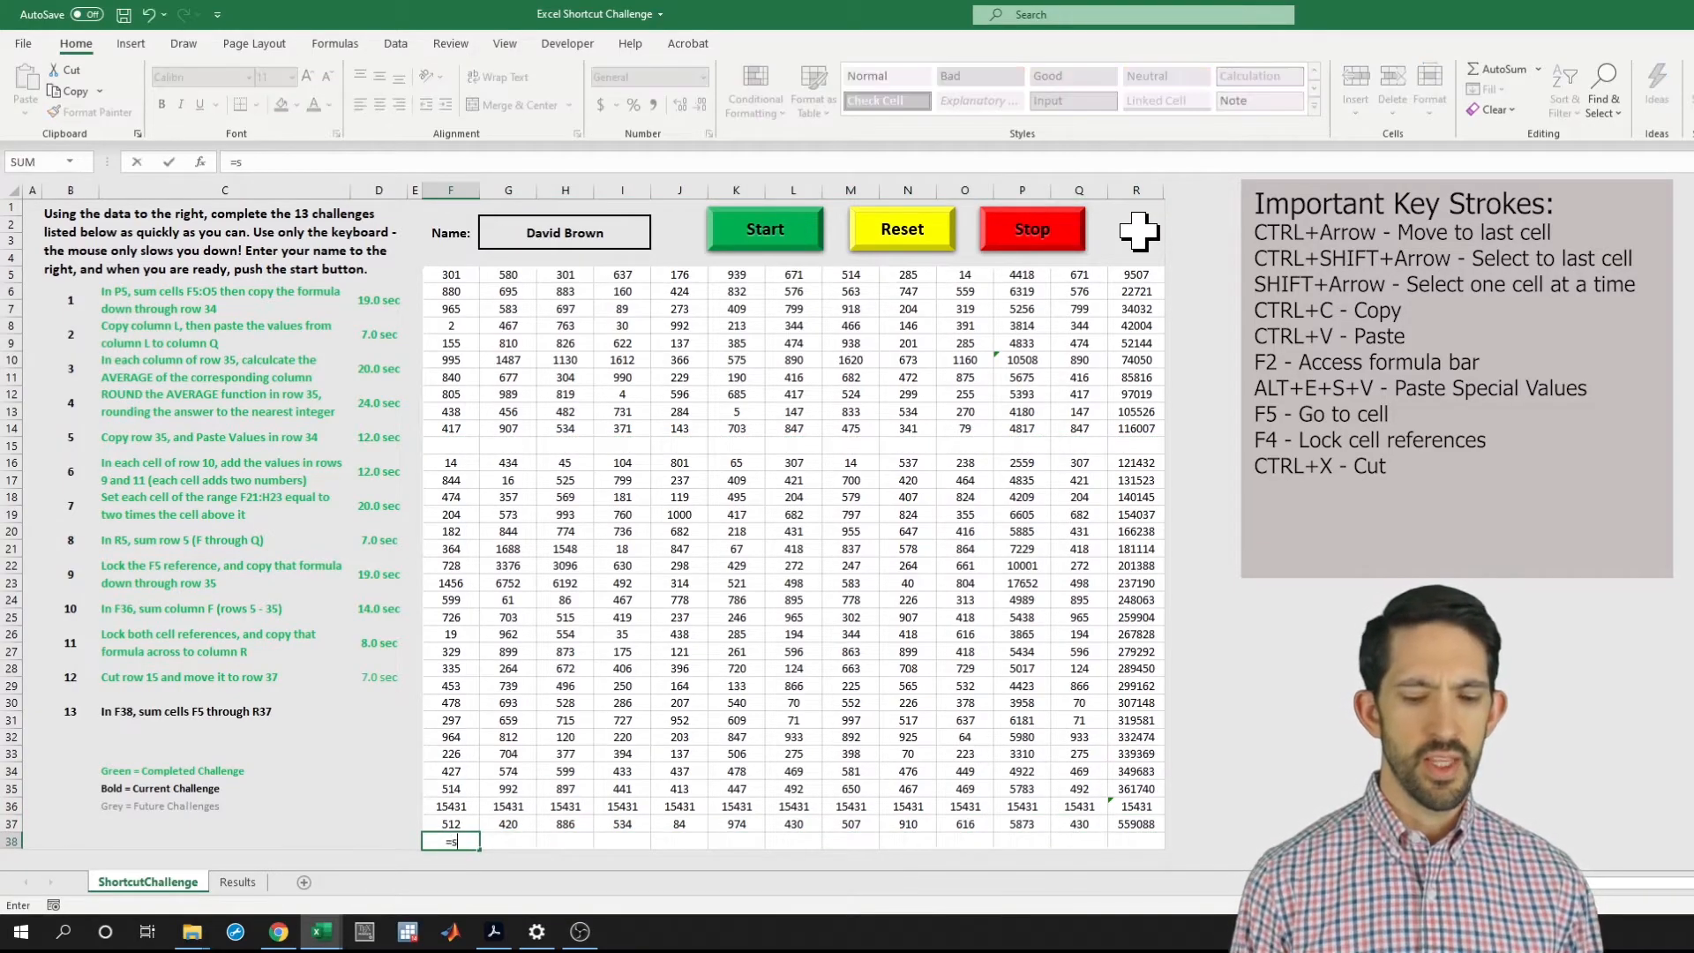
key("Up")
key("ctrl+shift+Up")
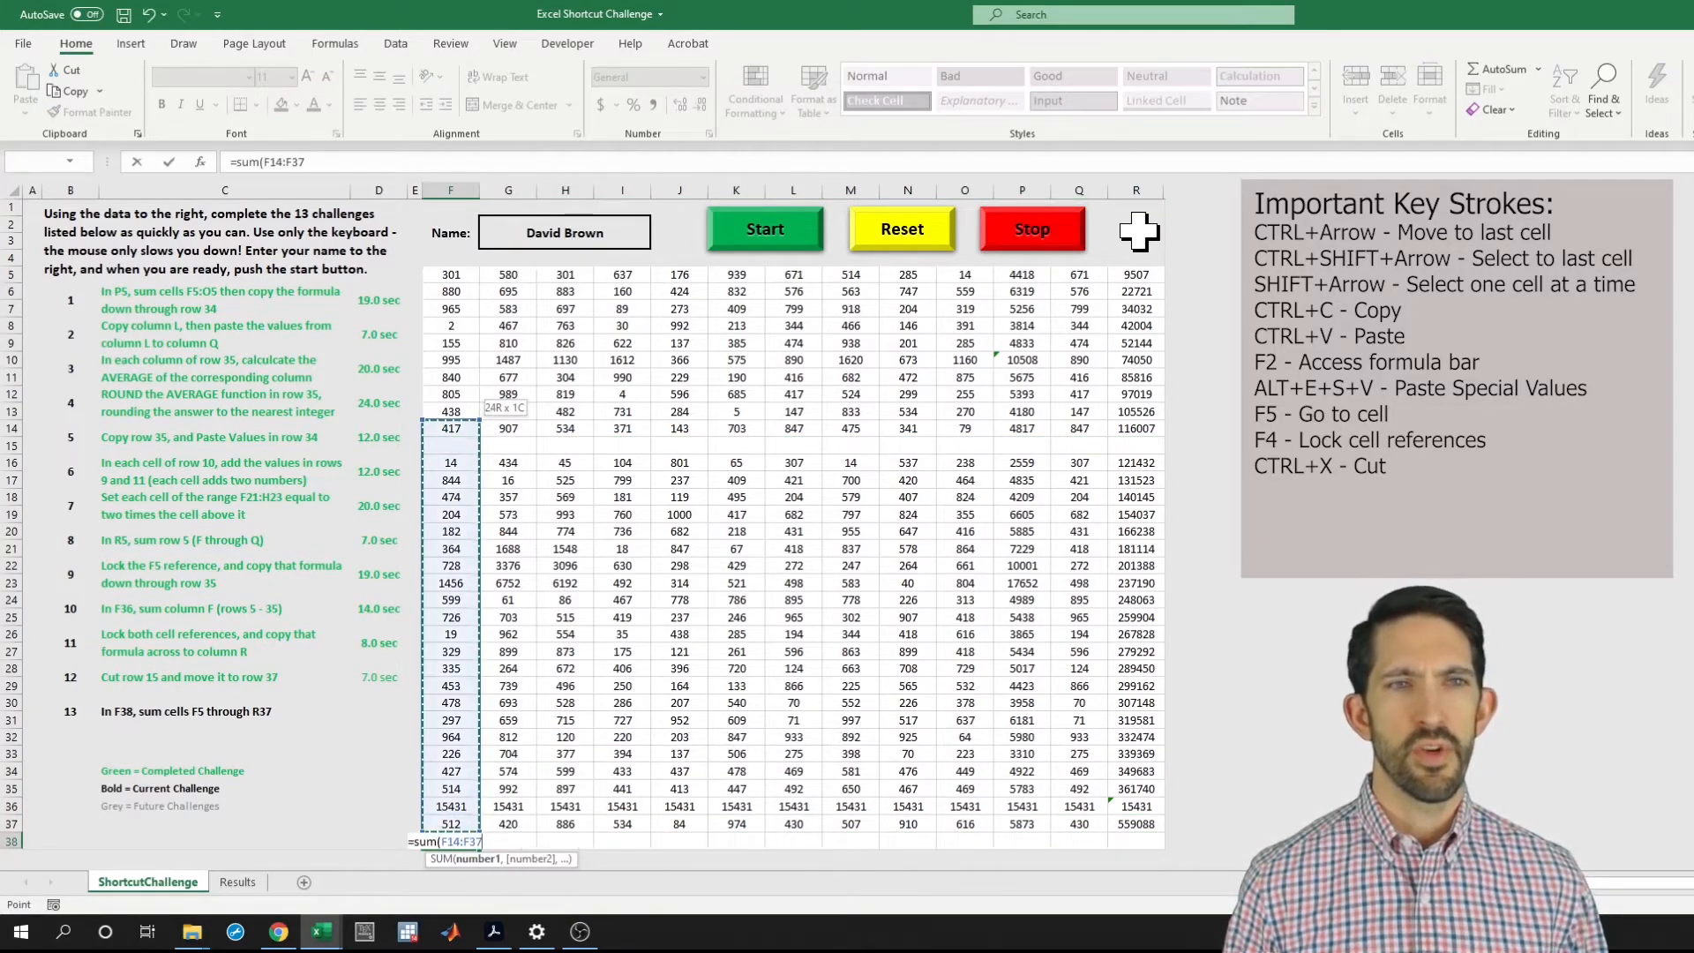
key("ctrl+shift+Up")
key("ctrl+shift+Up")
key("ctrl+shift+Right")
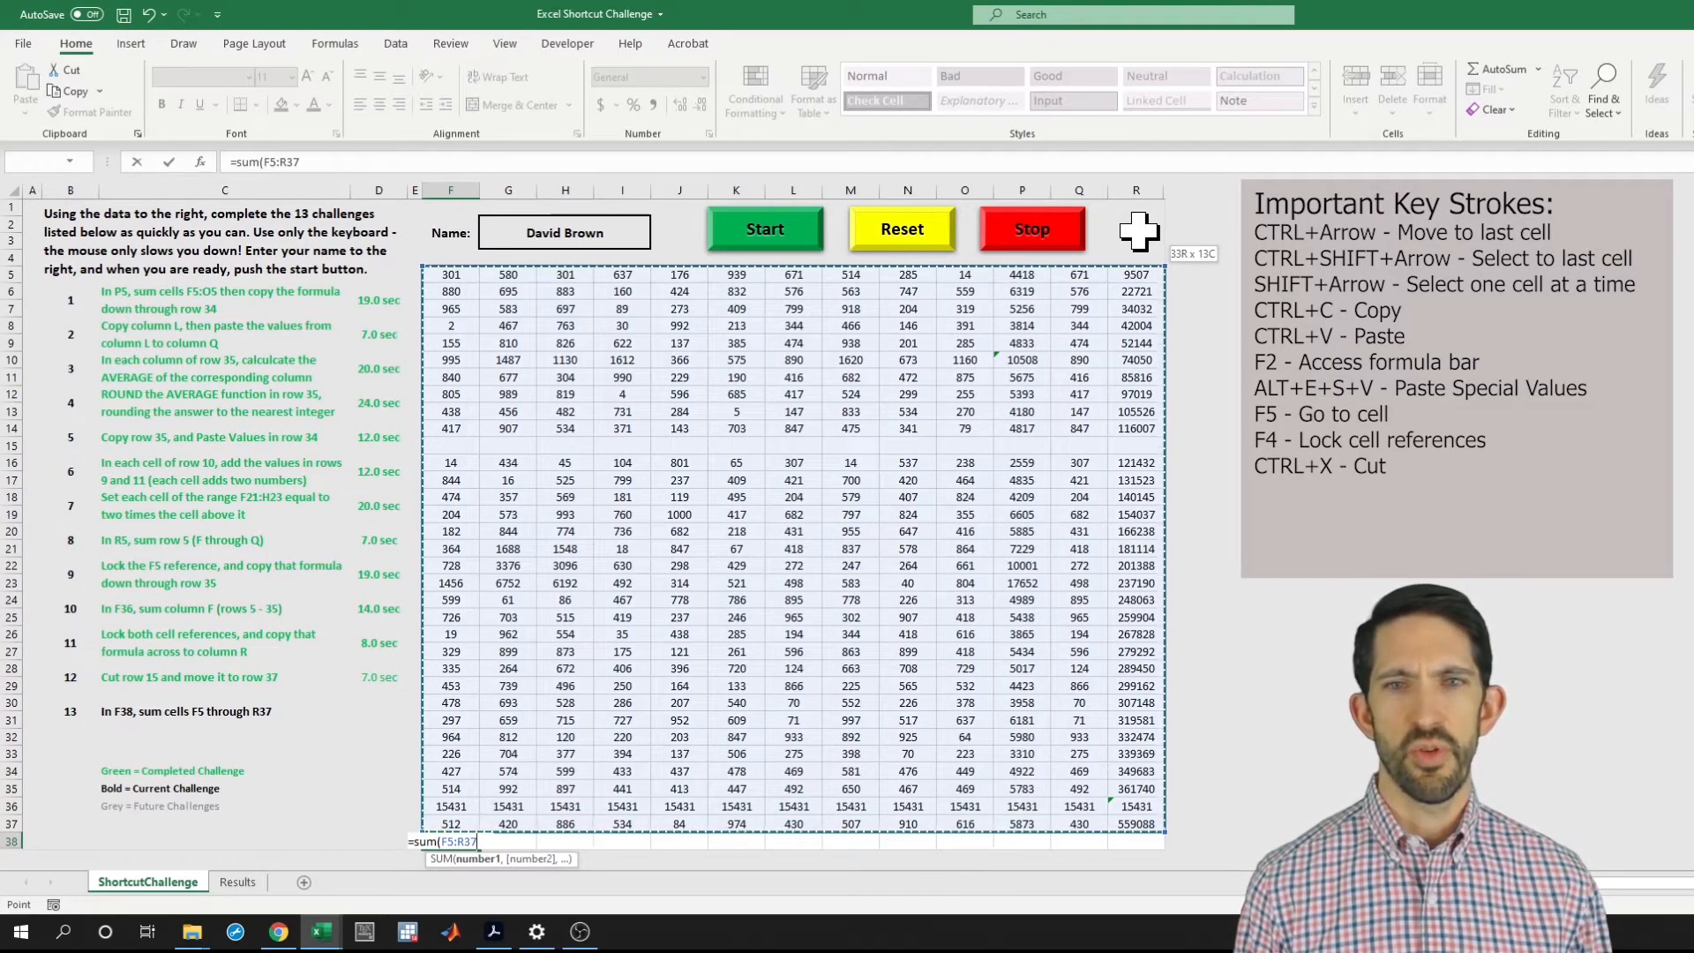
key("Return")
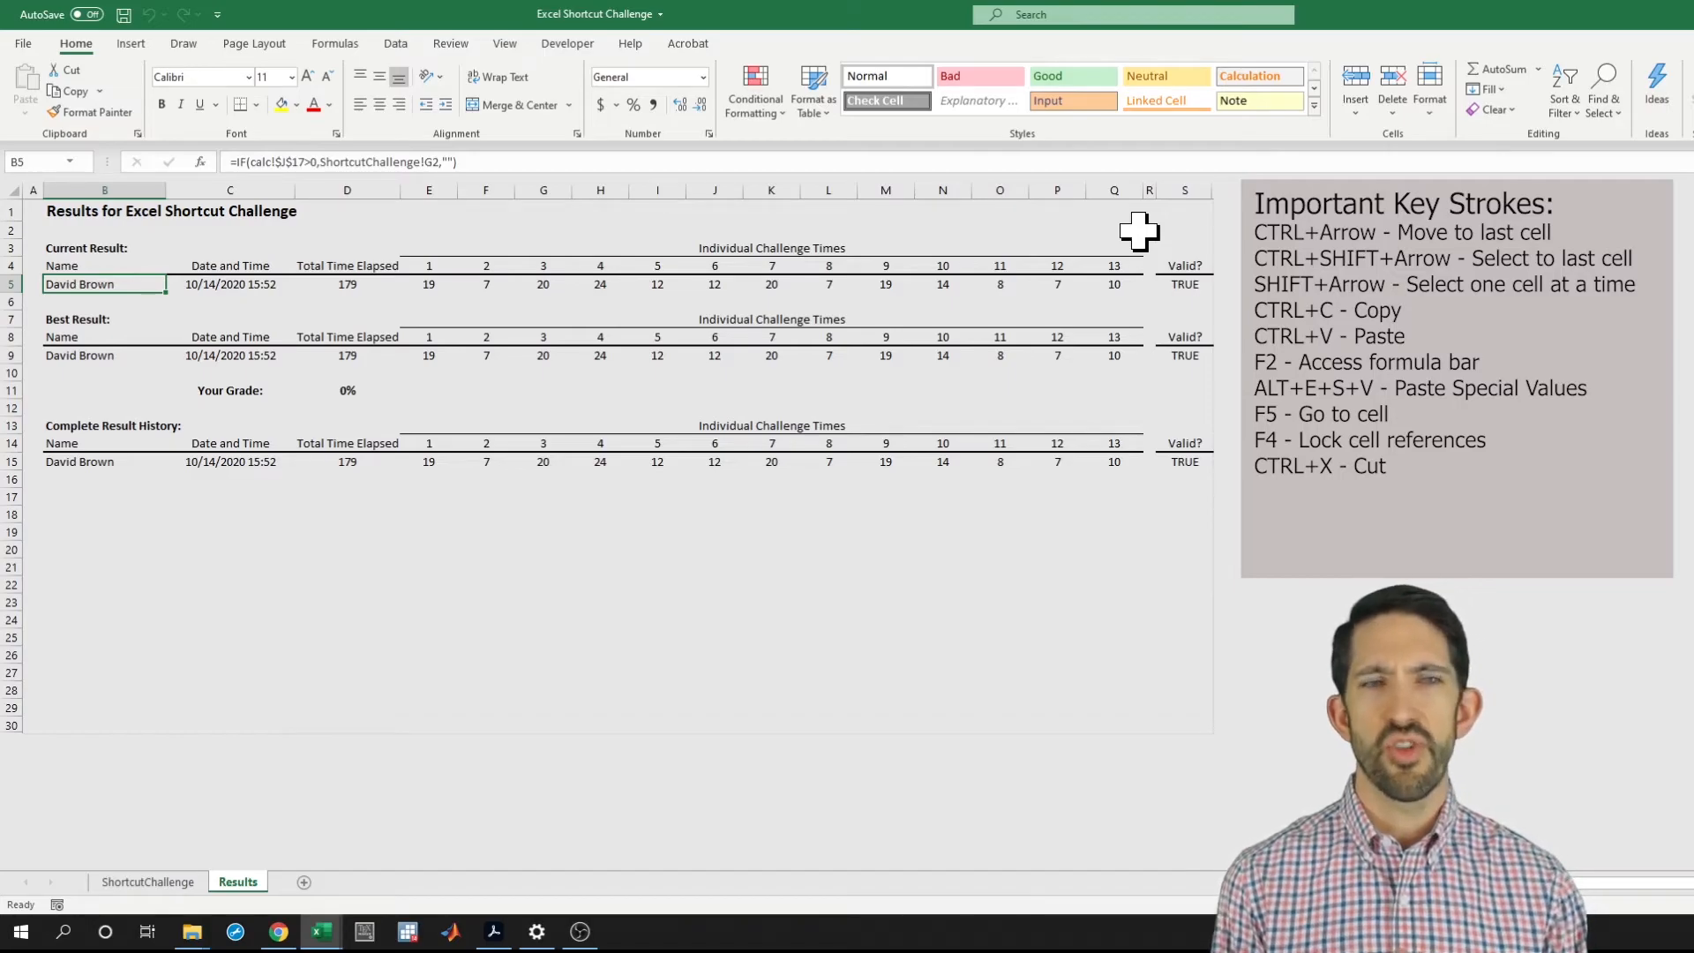
Check the total time elapsed for the current result on the Results sheet
left_click(350, 283)
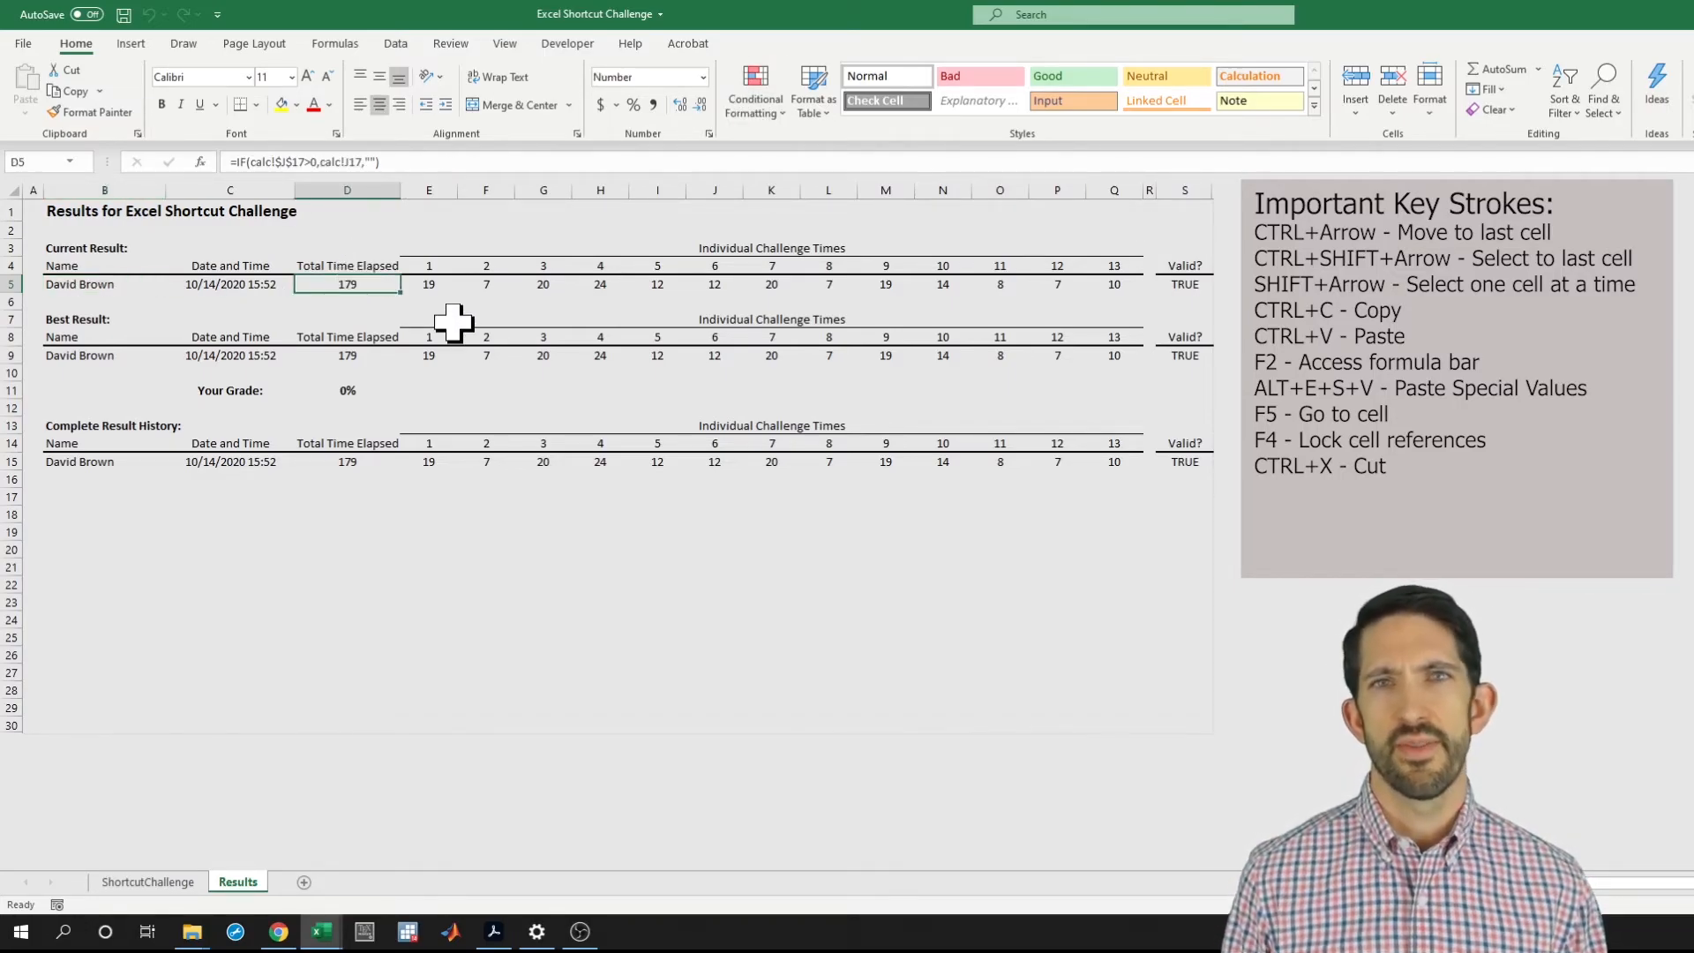